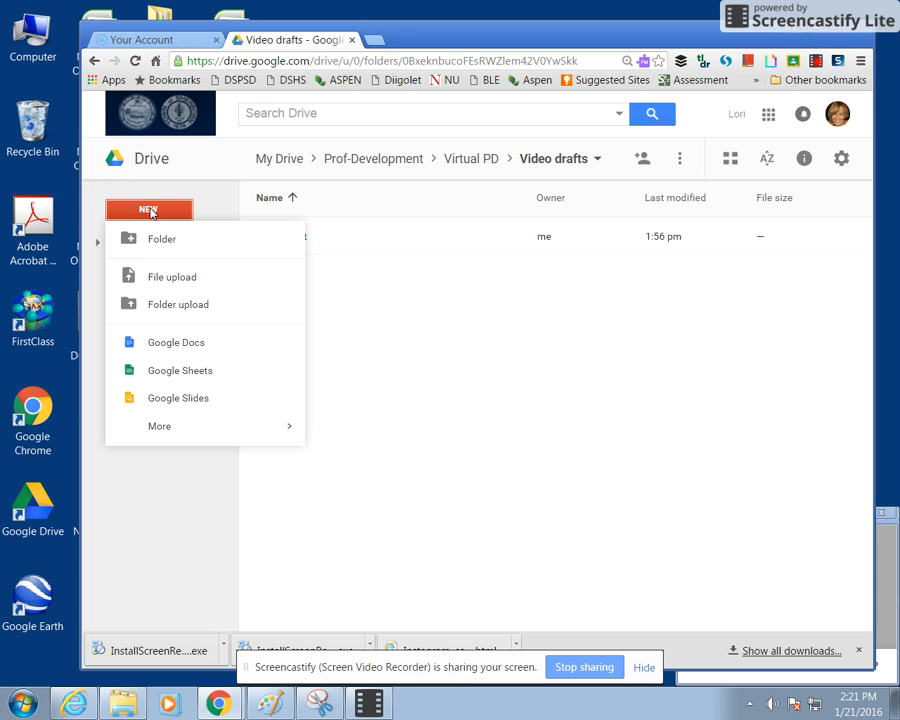
Step: Create a new Google Form in the Video drafts folder and title it "GF Basic Form"
{"action": "mouse_move", "coordinate": [165, 432]}
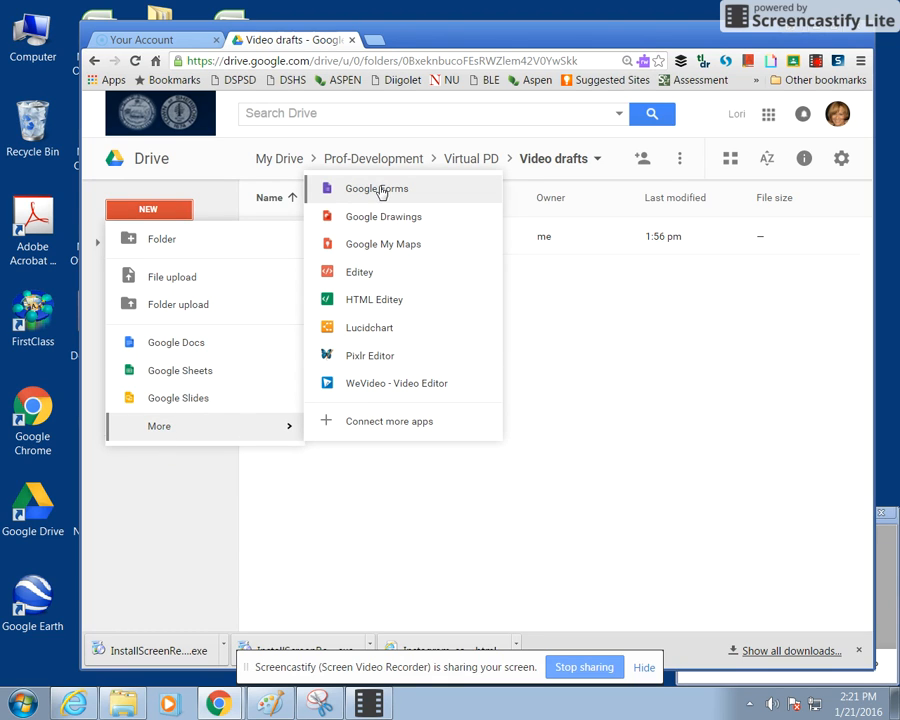
{"action": "left_click", "coordinate": [370, 192]}
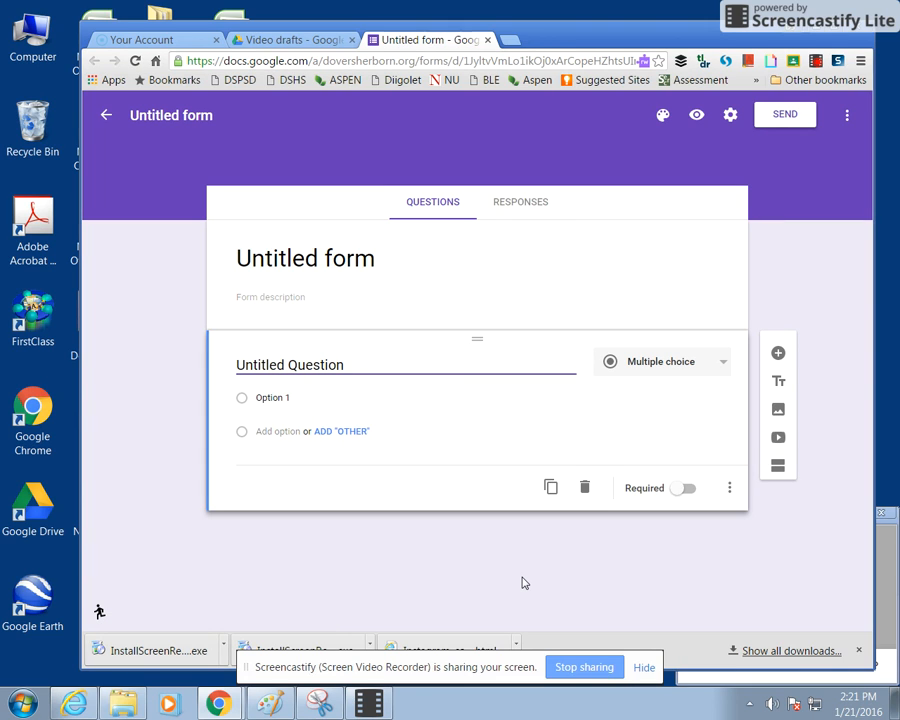
{"action": "left_click", "coordinate": [391, 263]}
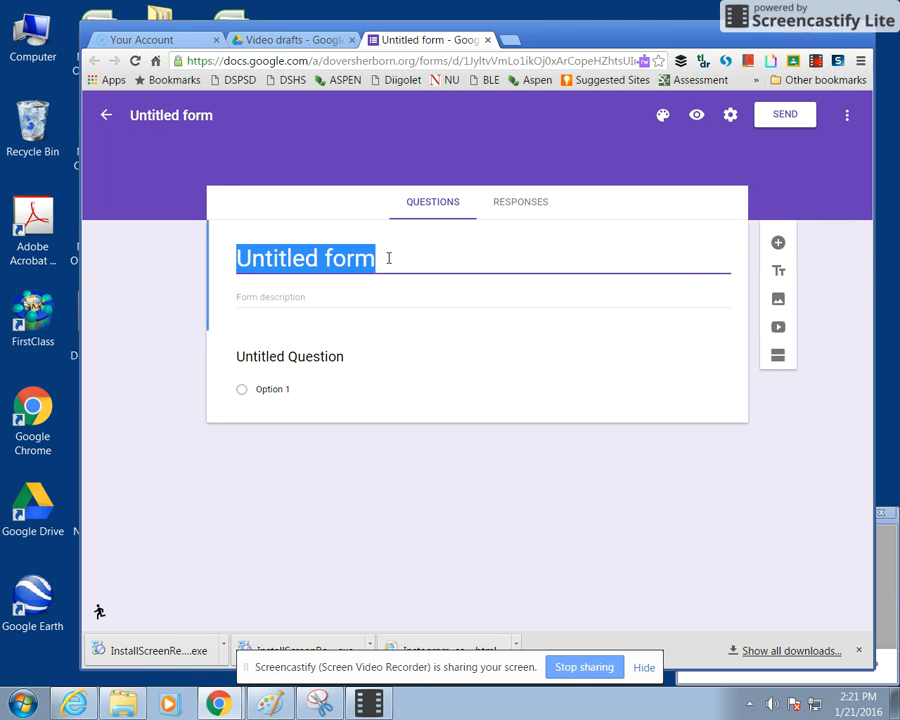
{"action": "type", "text": "GF"}
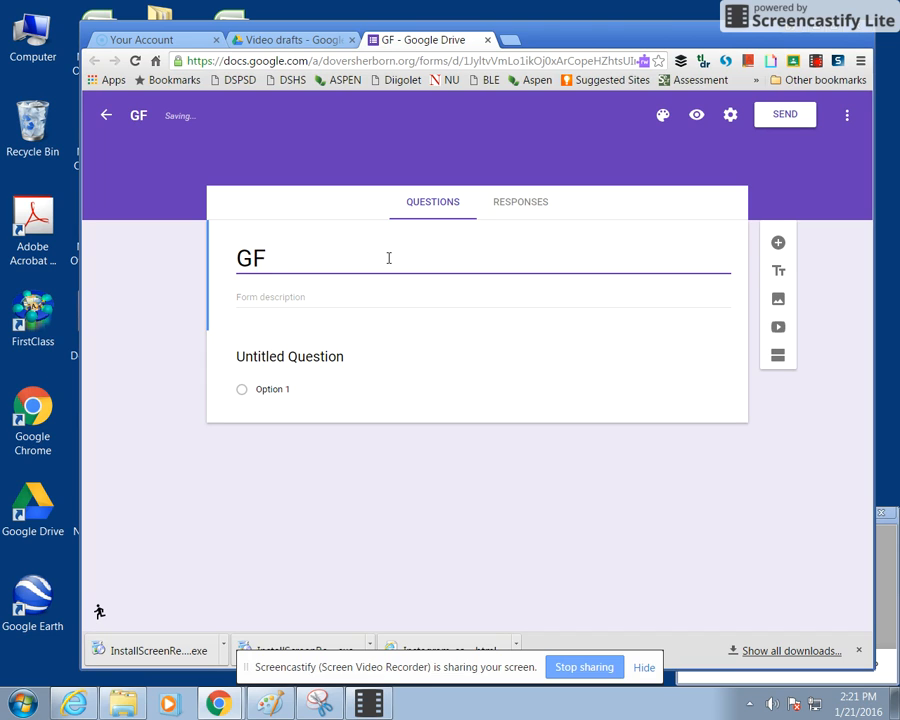
{"action": "type", "text": " Basic Form"}
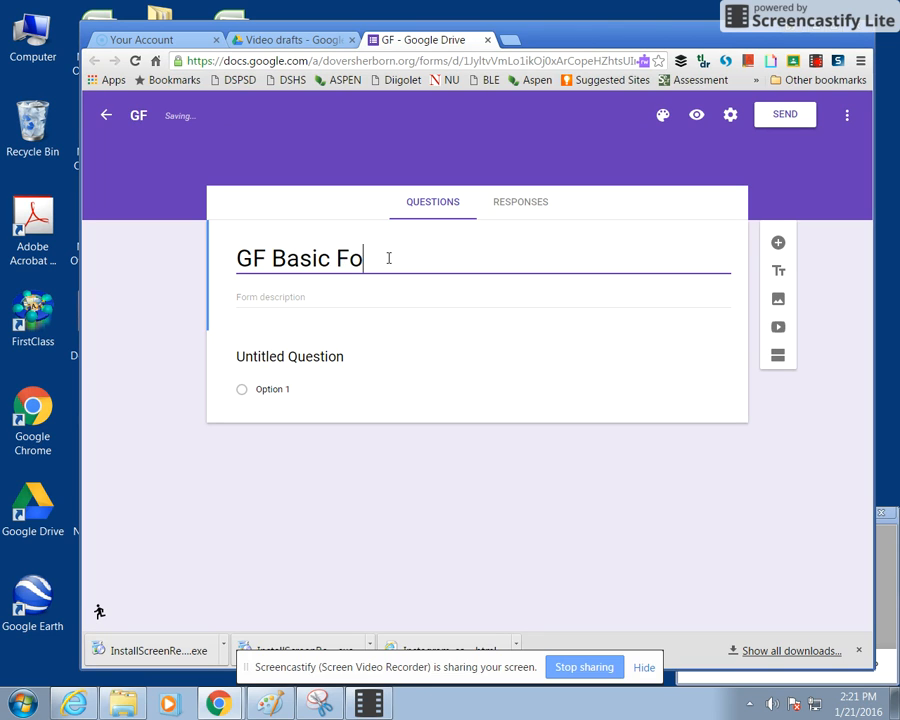
Step: Title the untitled question "First Name" and change its type to Short answer
{"action": "left_click", "coordinate": [273, 355]}
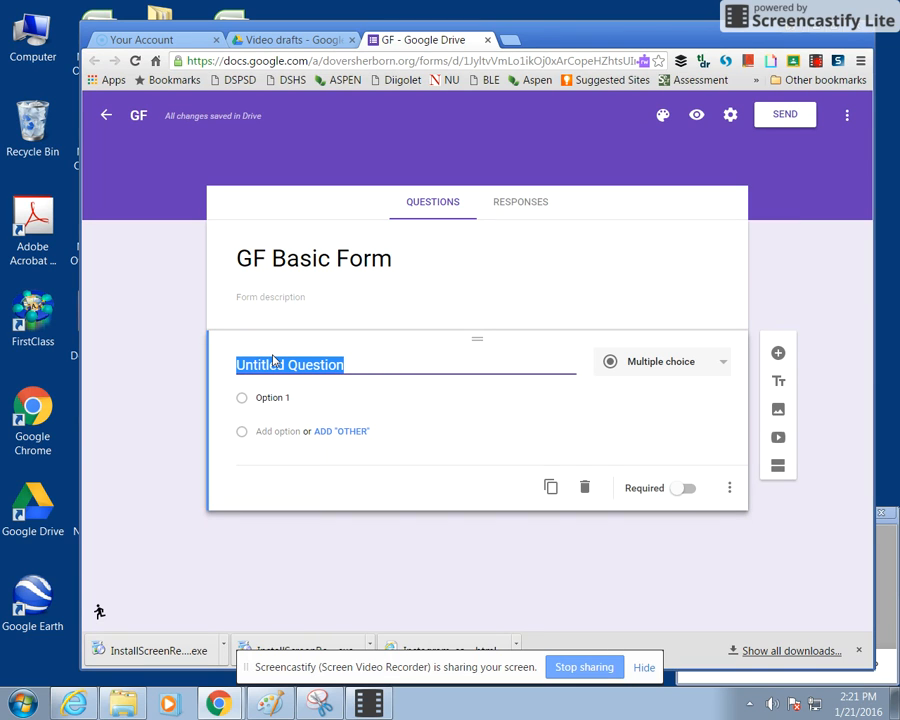
{"action": "type", "text": "First "}
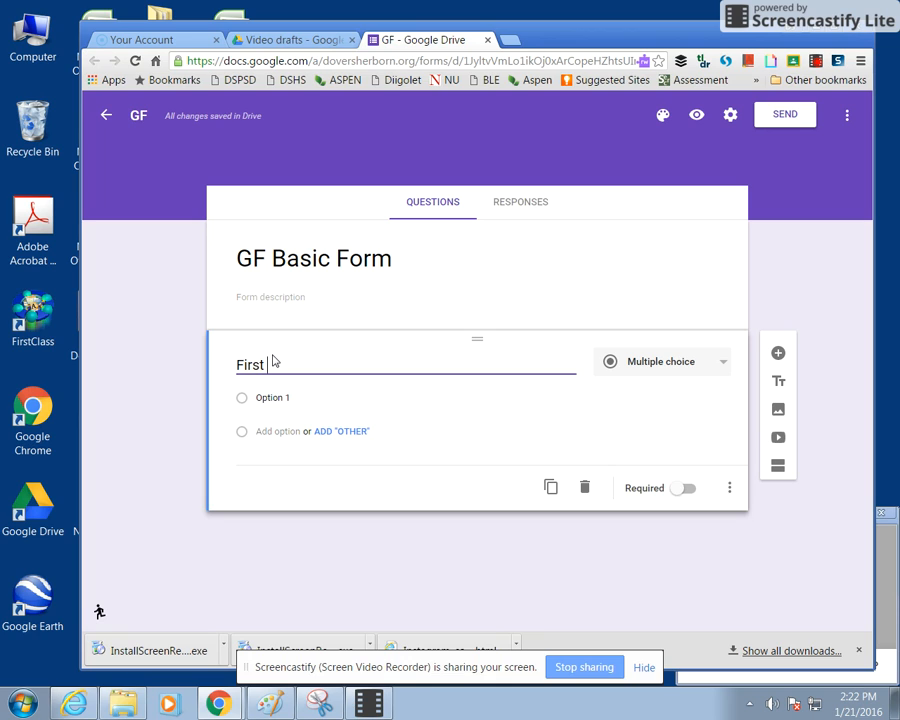
{"action": "type", "text": "Name"}
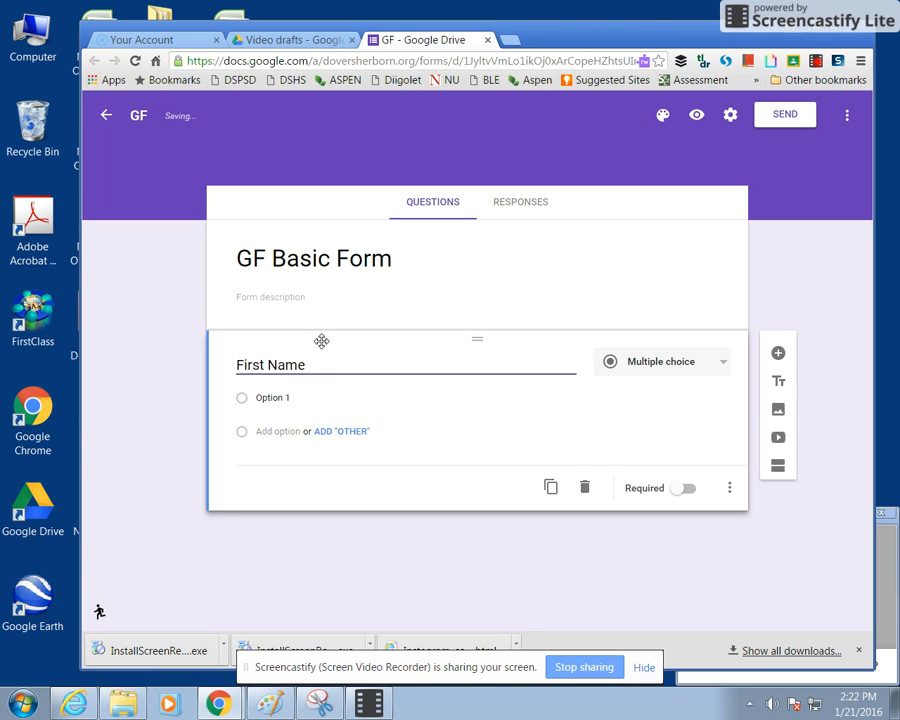
{"action": "left_click", "coordinate": [725, 368]}
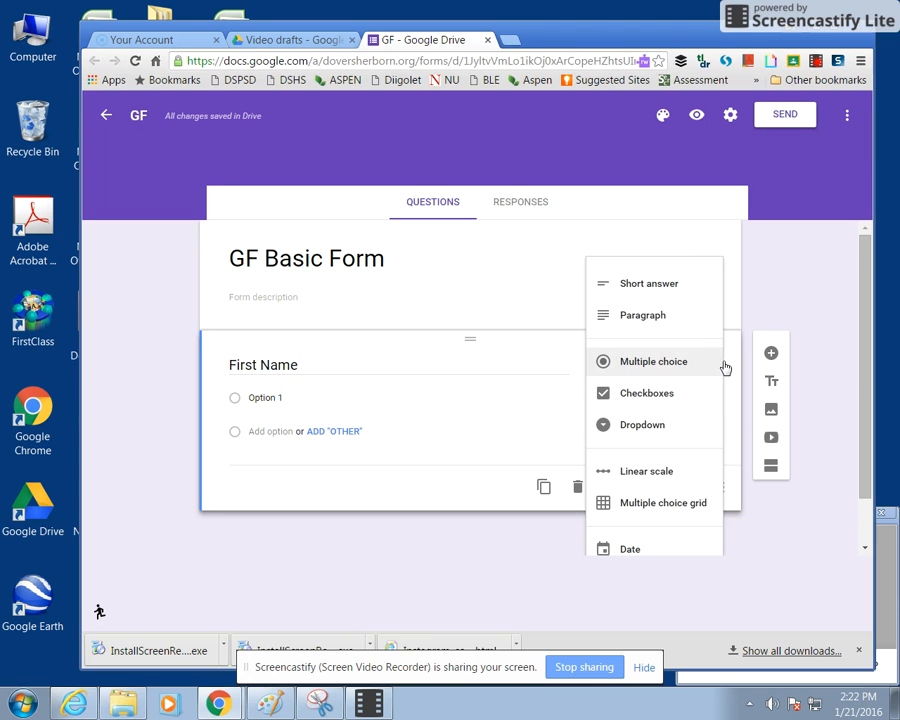
{"action": "left_click", "coordinate": [660, 290]}
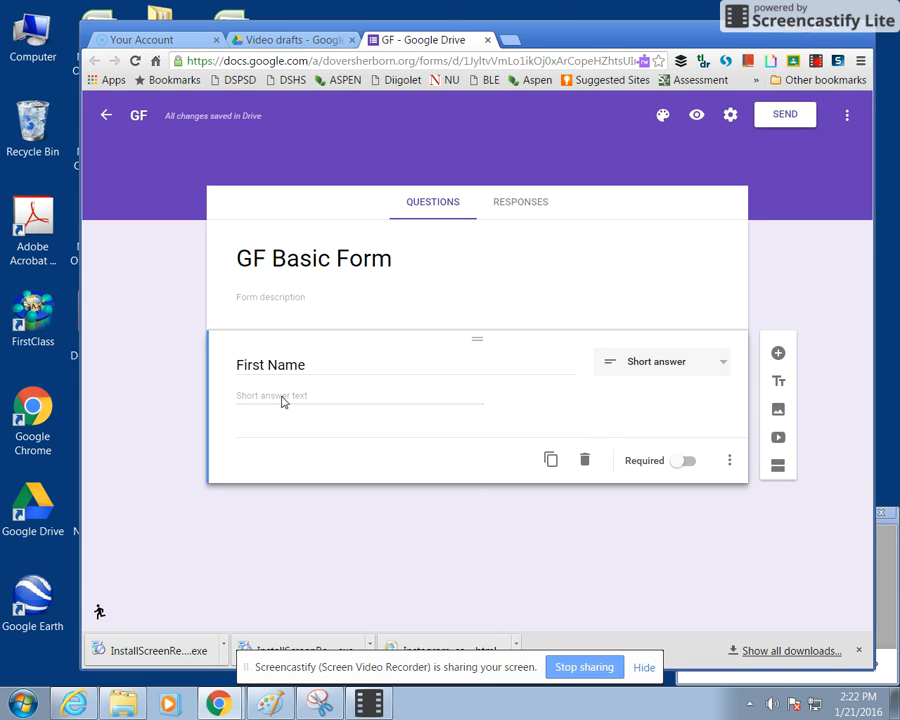
Step: Enter "Please answer all questions" as the form description
{"action": "left_click", "coordinate": [280, 298]}
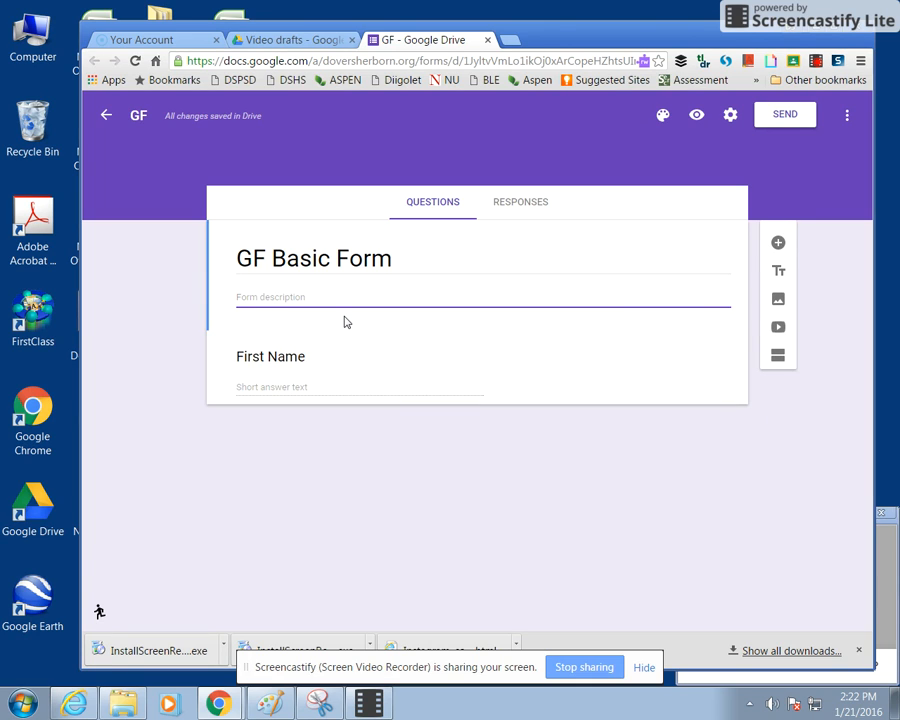
{"action": "type", "text": "Ple"}
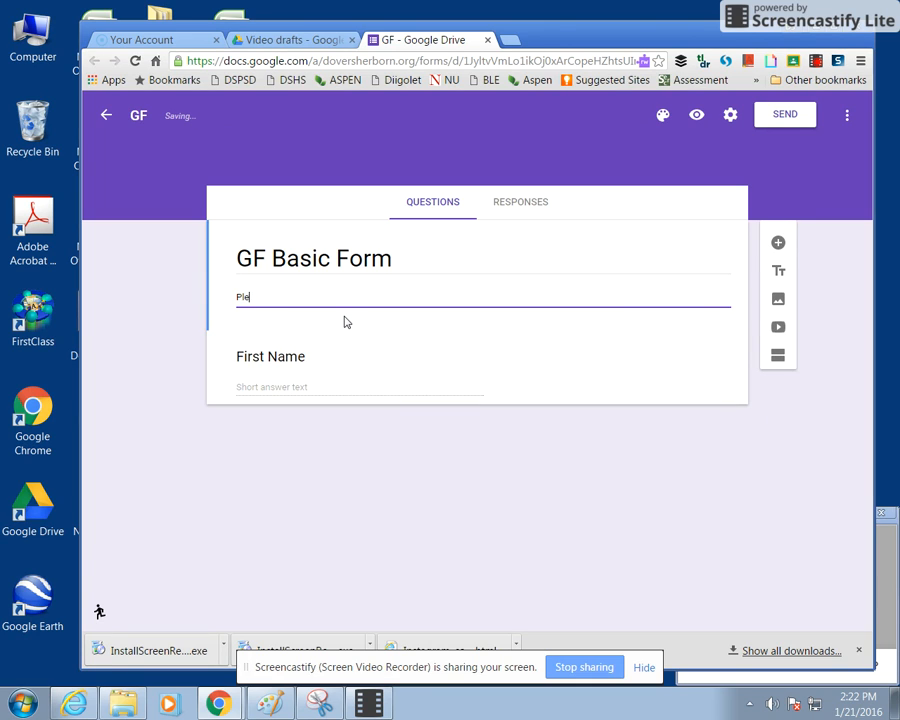
{"action": "type", "text": "ase answer all questions"}
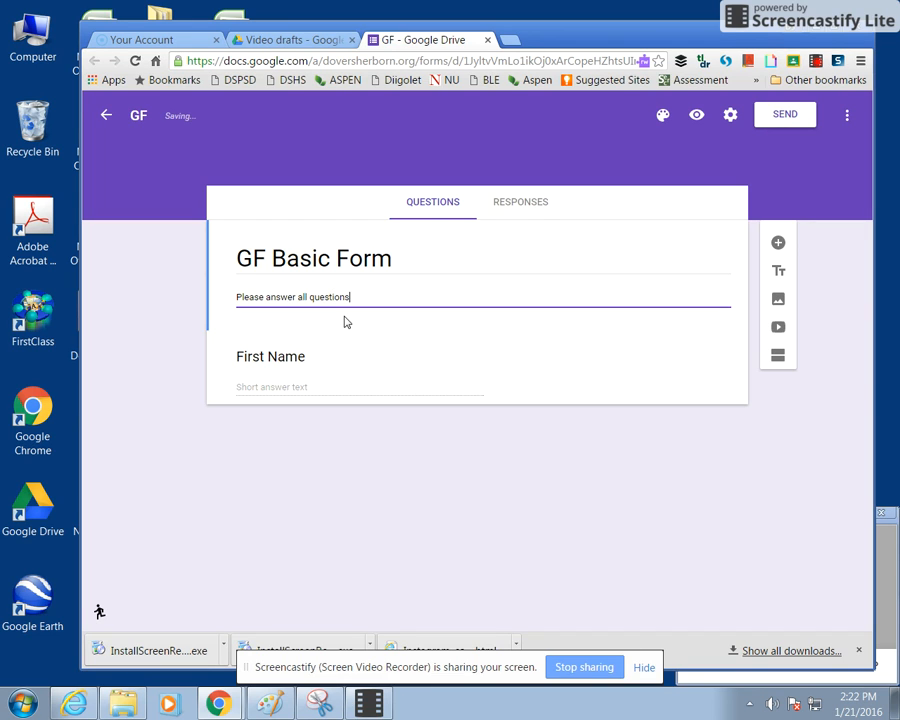
Step: Make the First Name question required
{"action": "left_click", "coordinate": [338, 357]}
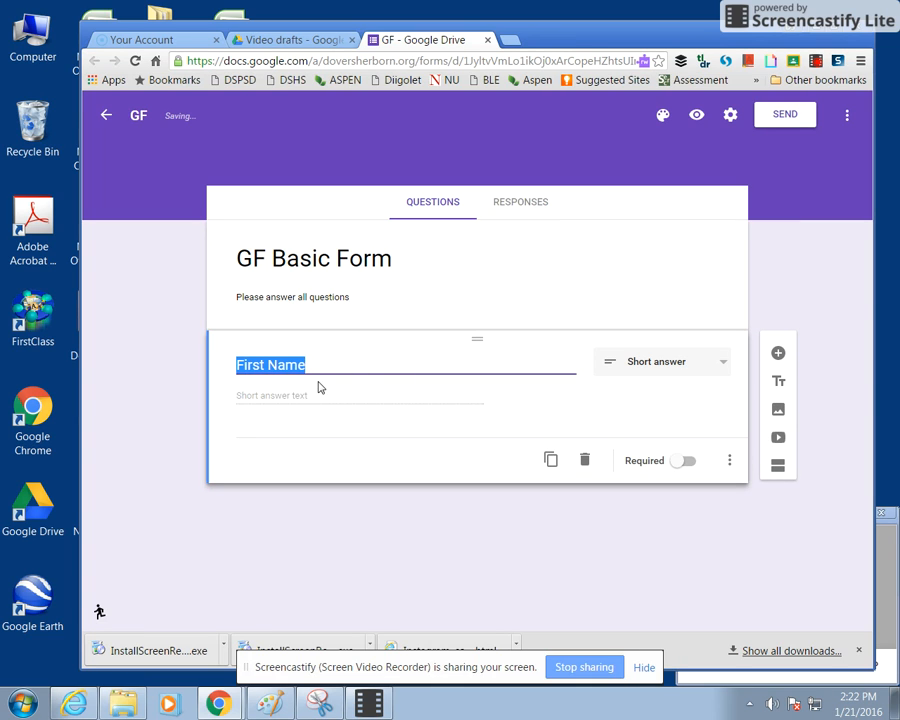
{"action": "left_click", "coordinate": [360, 366]}
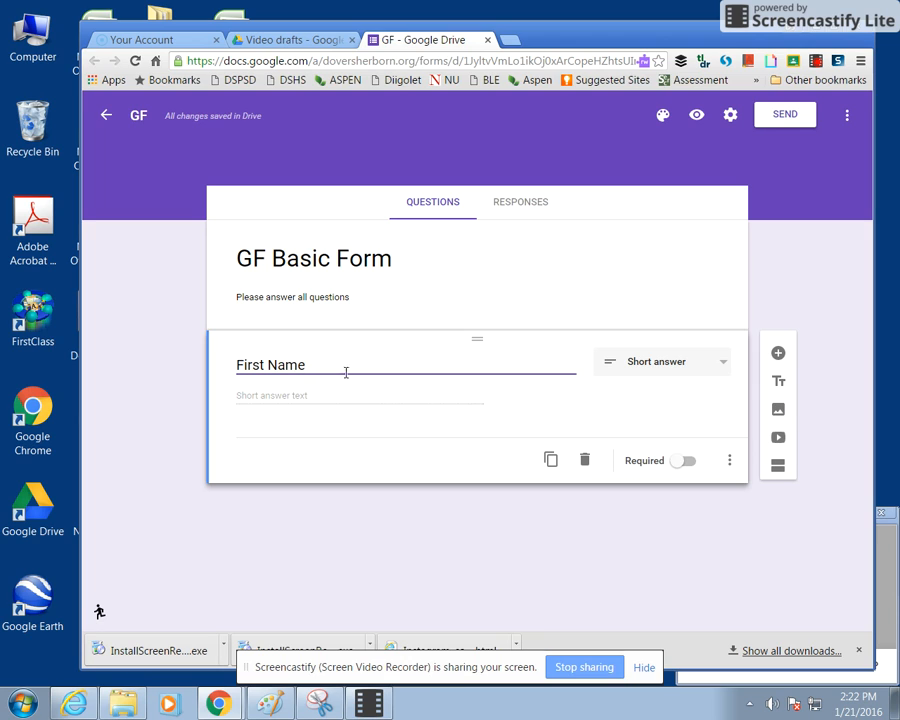
{"action": "left_click", "coordinate": [676, 466]}
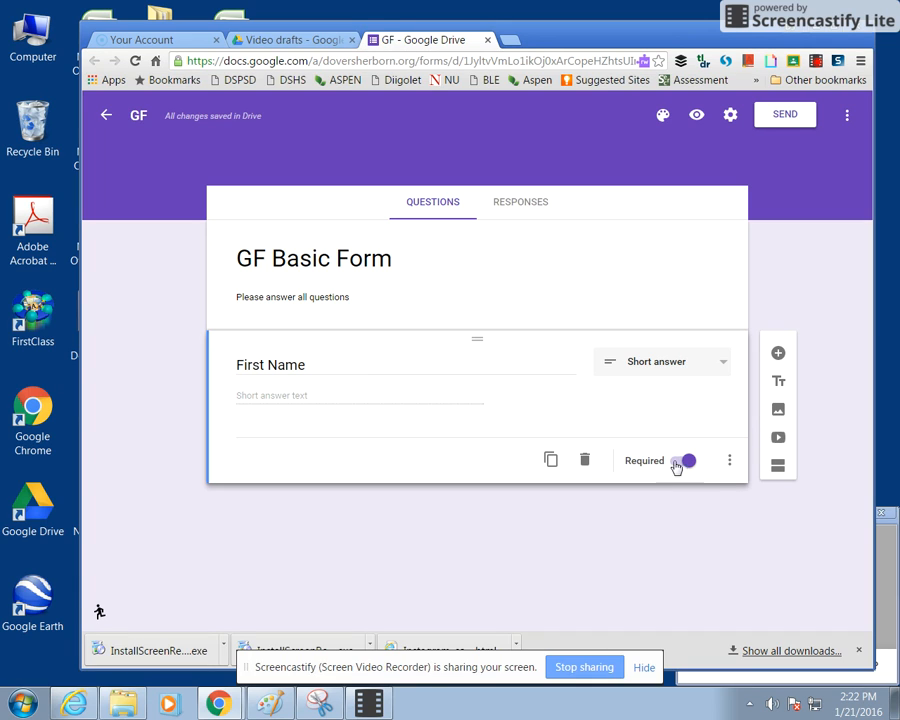
Step: Duplicate the First Name question and retitle the copy "Last Name", keeping it required
{"action": "left_click", "coordinate": [550, 460]}
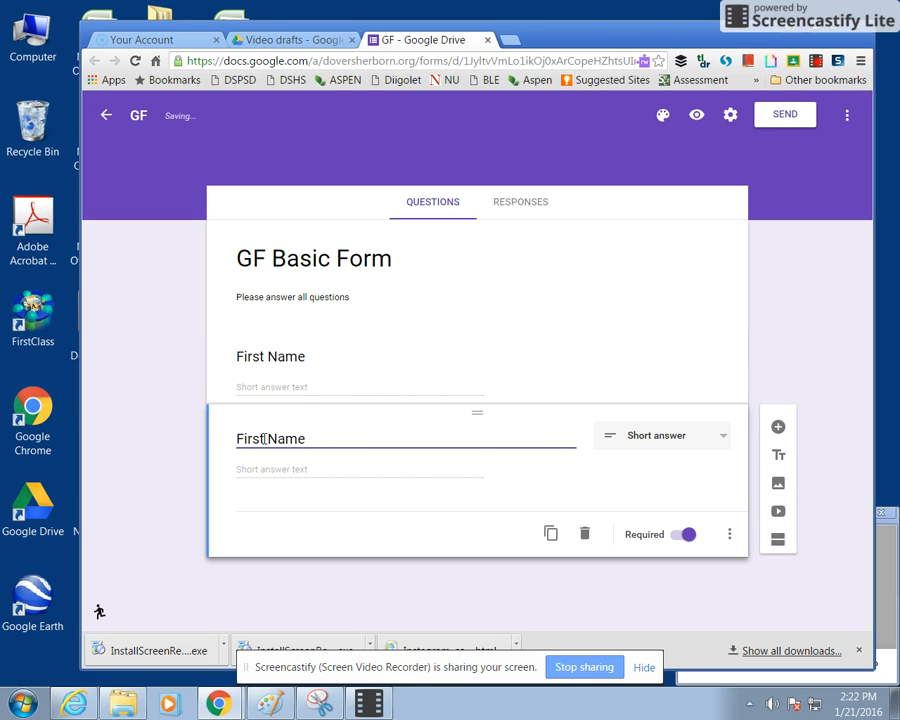
{"action": "left_click_drag", "start_coordinate": [265, 438], "coordinate": [224, 438]}
{"action": "type", "text": "Last"}
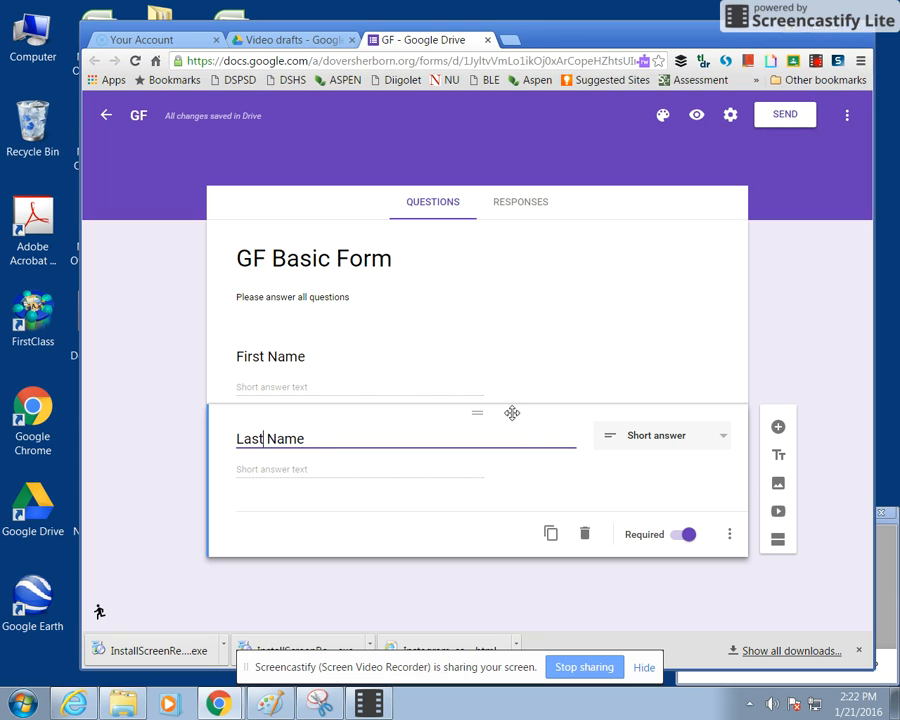
{"action": "left_click", "coordinate": [685, 537]}
{"action": "left_click", "coordinate": [681, 537]}
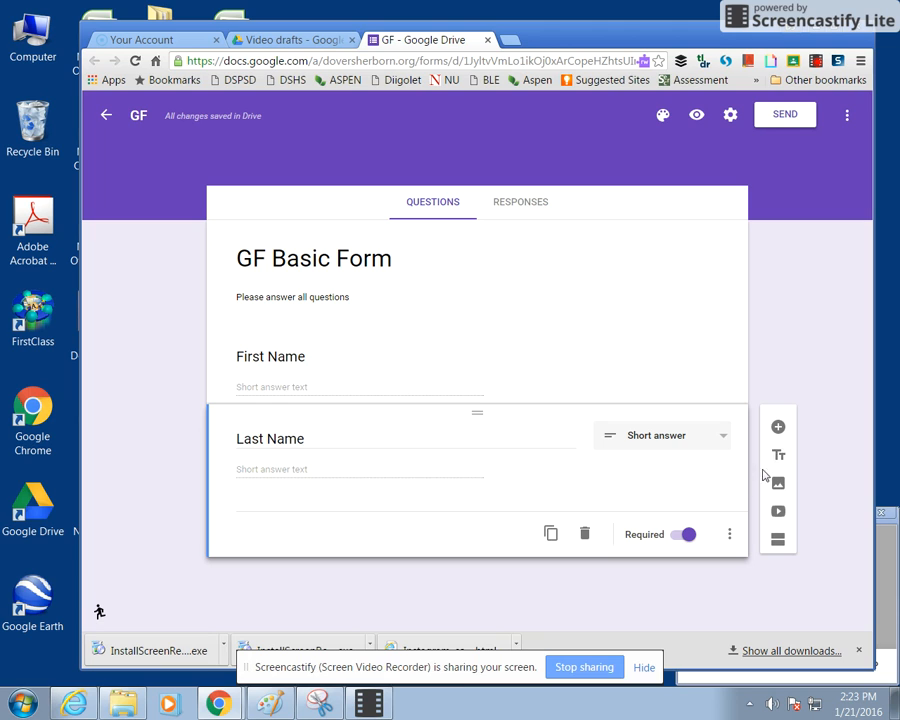
Step: Add a Checkboxes question titled "What are you favorite numbers?" below the Last Name question
{"action": "left_click", "coordinate": [778, 430]}
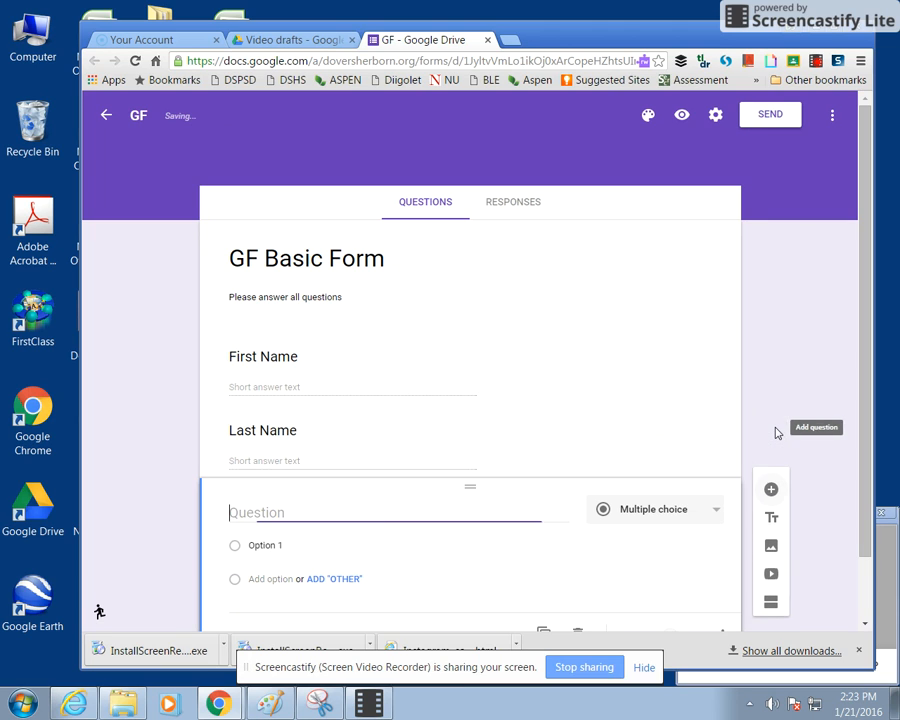
{"action": "type", "text": "What are you favorite numbers?"}
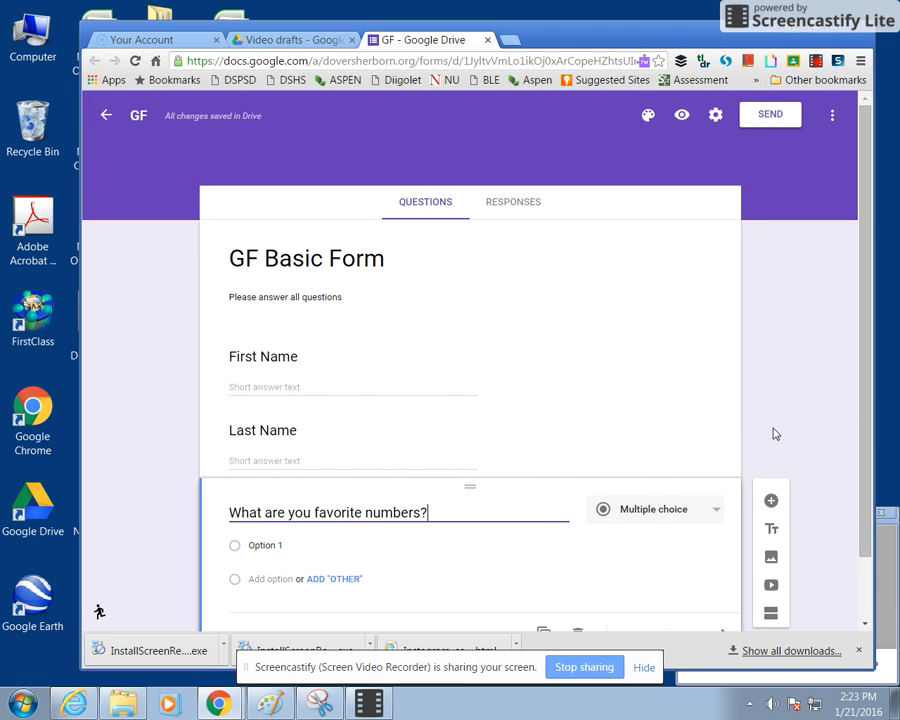
{"action": "scroll", "coordinate": [488, 506], "scroll_direction": "down", "scroll_amount": 1}
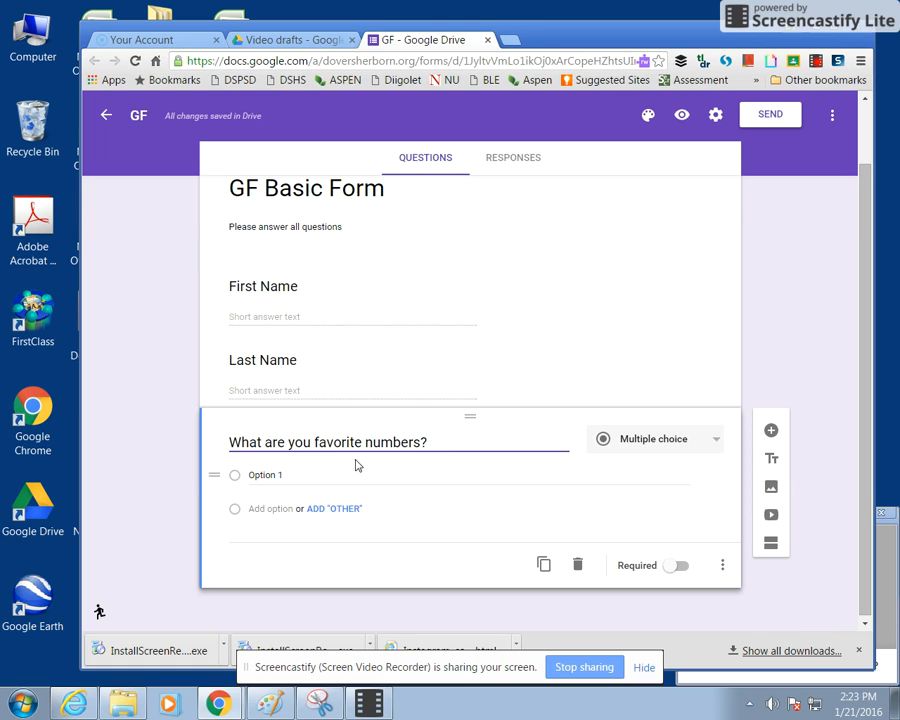
{"action": "left_click", "coordinate": [714, 444]}
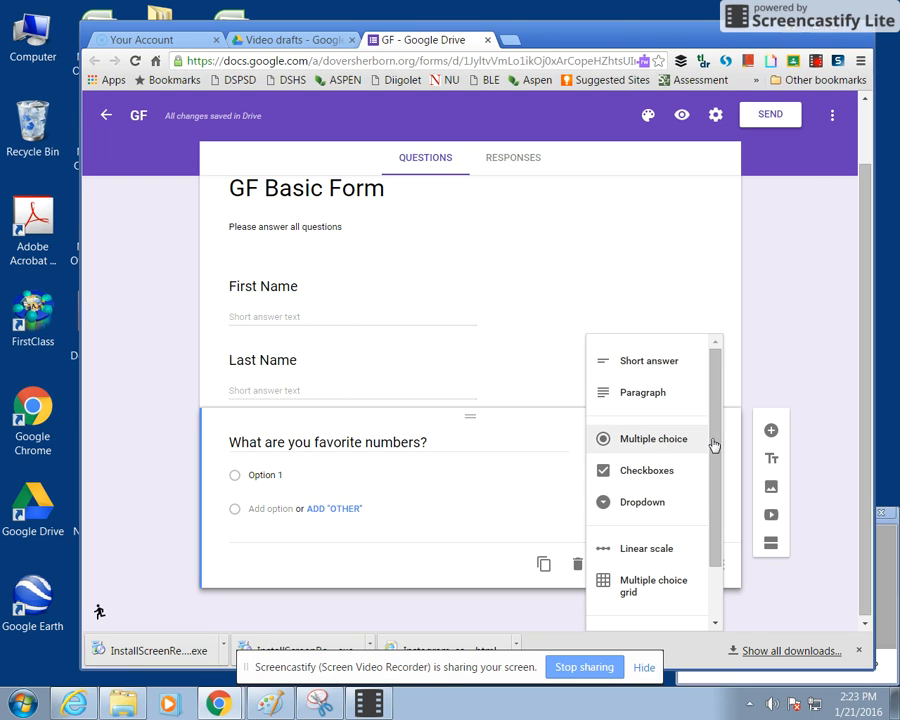
{"action": "left_click", "coordinate": [652, 471]}
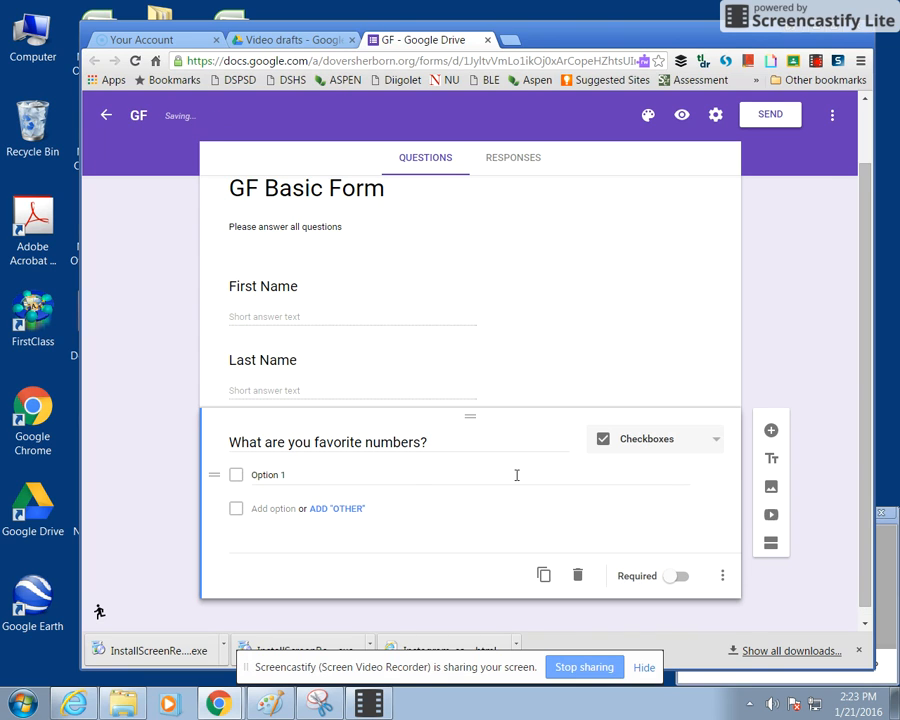
Step: Give the favorite numbers question the options 1, 2, 3, 4 and 5, and make it required
{"action": "left_click", "coordinate": [252, 474]}
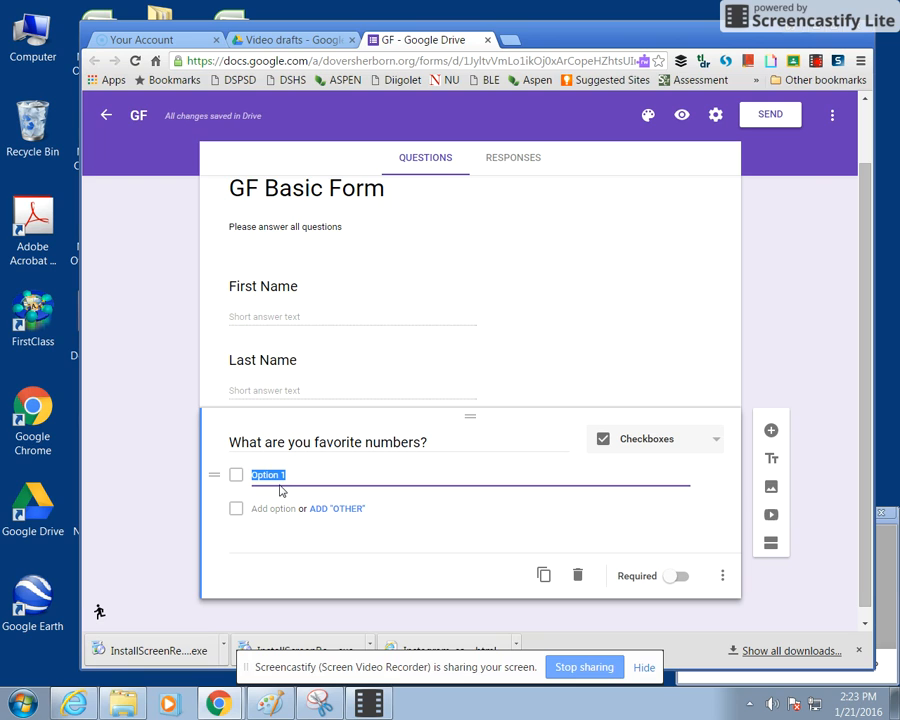
{"action": "type", "text": "1"}
{"action": "key", "text": "Return"}
{"action": "type", "text": "2"}
{"action": "key", "text": "Return"}
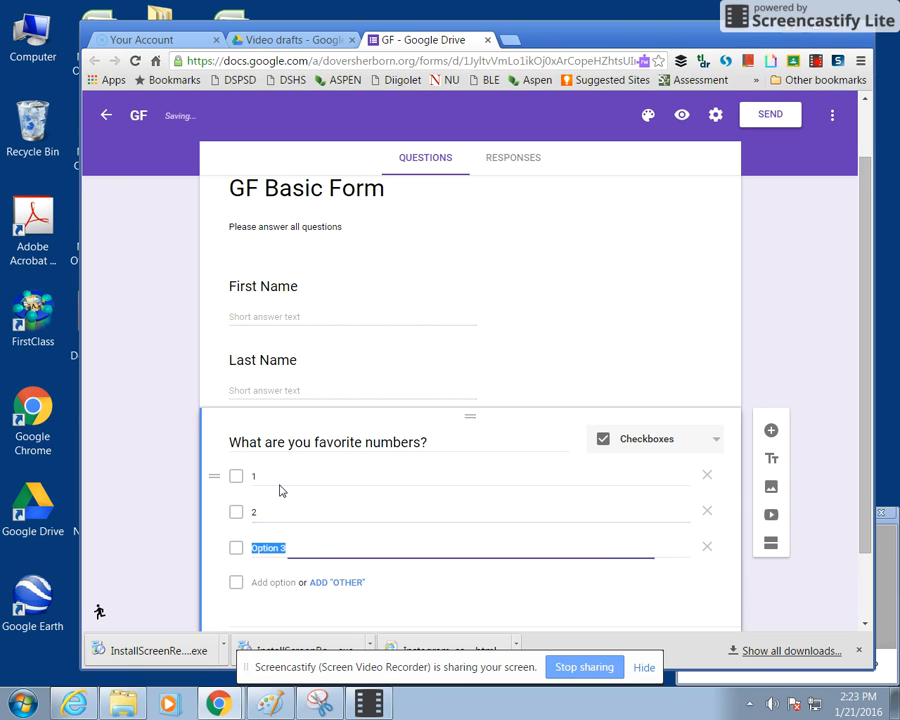
{"action": "type", "text": "3"}
{"action": "key", "text": "Return"}
{"action": "type", "text": "4"}
{"action": "key", "text": "Return"}
{"action": "type", "text": "5"}
{"action": "scroll", "coordinate": [514, 440], "scroll_direction": "down", "scroll_amount": 2}
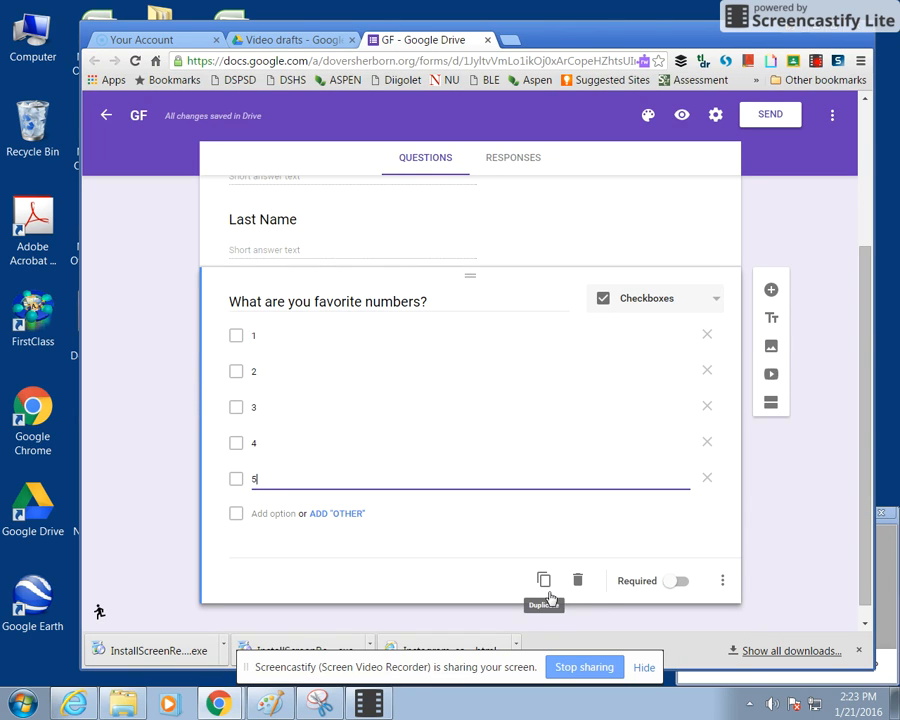
{"action": "left_click", "coordinate": [677, 582]}
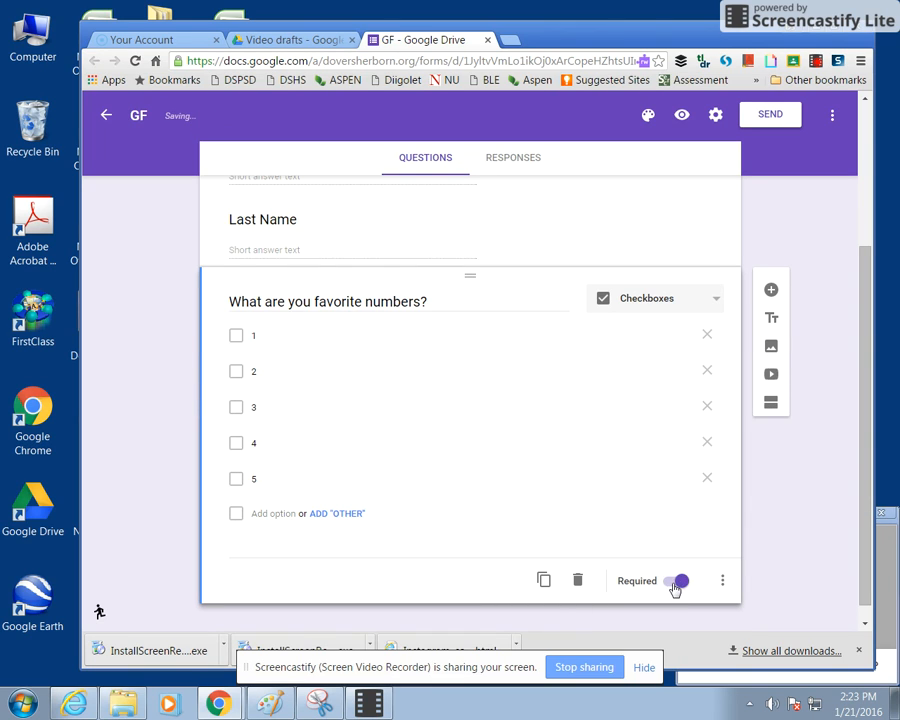
Step: Preview the whole form as respondents see it and return to editing
{"action": "scroll", "coordinate": [526, 470], "scroll_direction": "up", "scroll_amount": 3}
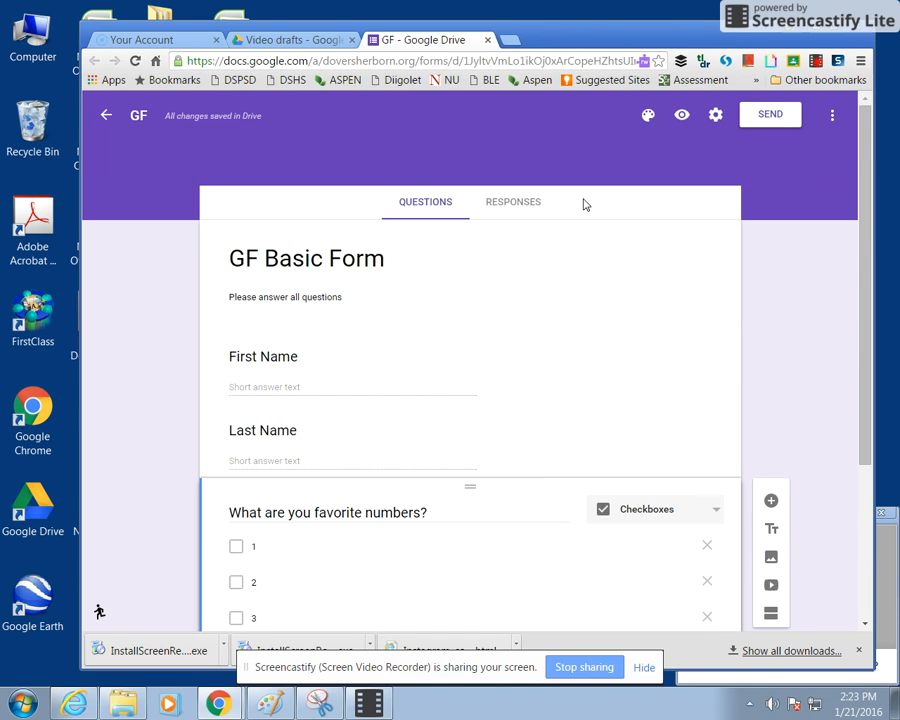
{"action": "left_click", "coordinate": [681, 117]}
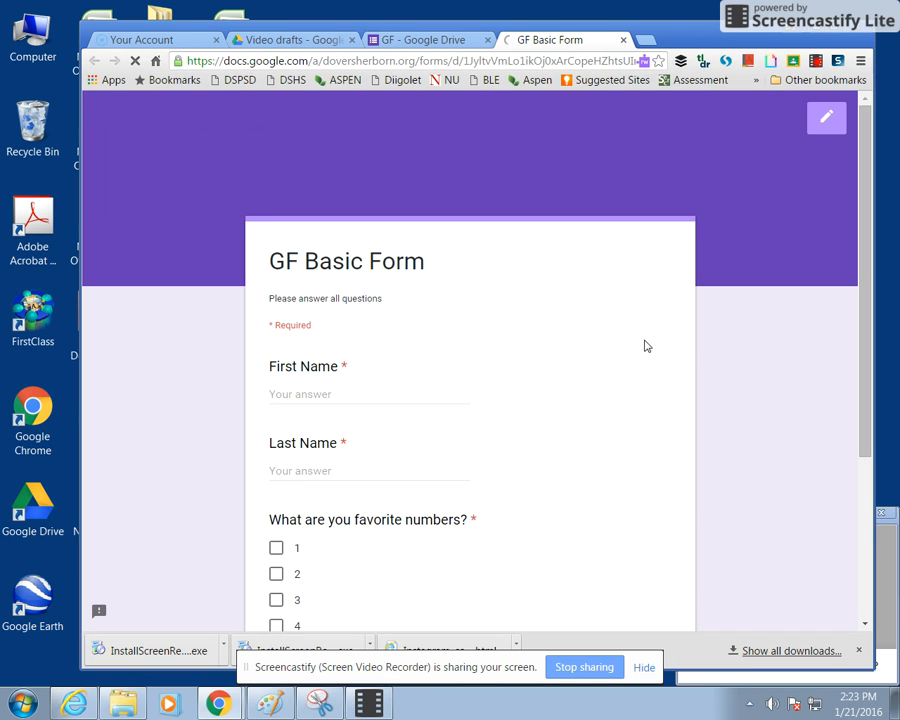
{"action": "scroll", "coordinate": [743, 450], "scroll_direction": "down", "scroll_amount": 3}
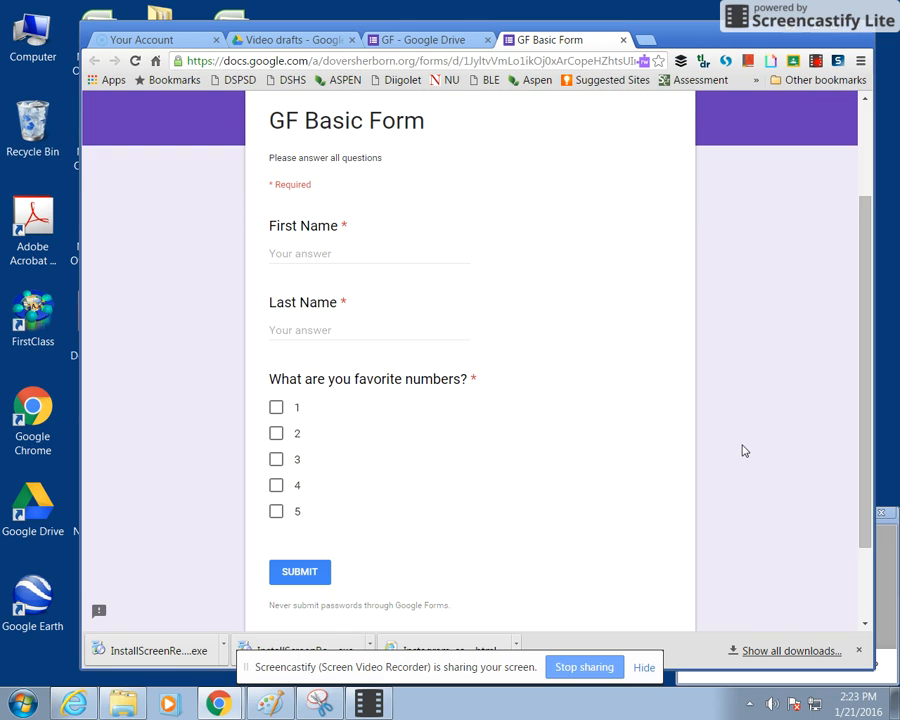
{"action": "scroll", "coordinate": [743, 450], "scroll_direction": "down", "scroll_amount": 2}
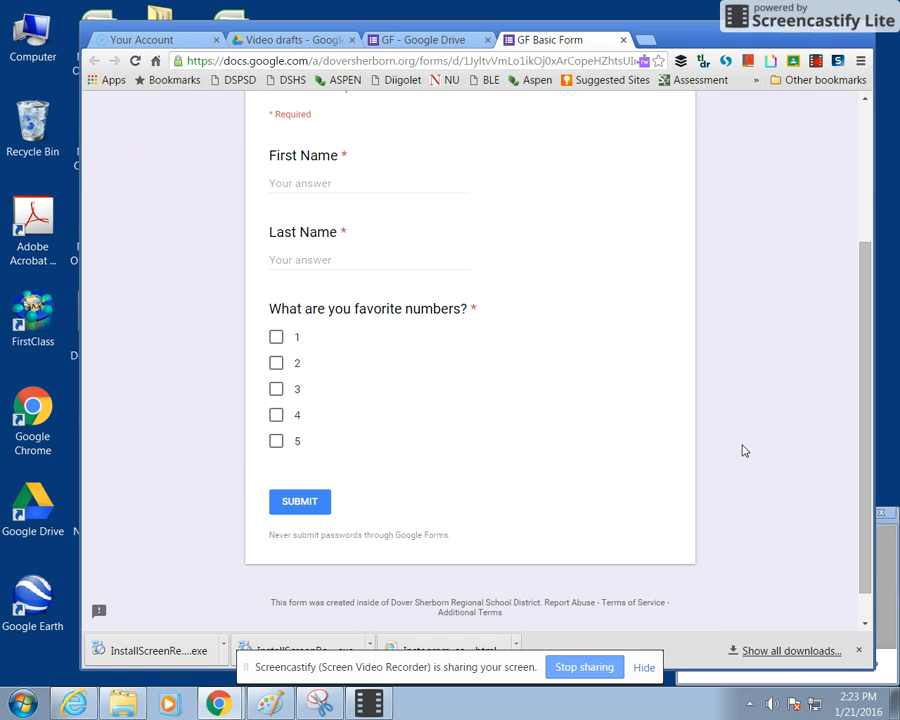
{"action": "scroll", "coordinate": [743, 450], "scroll_direction": "up", "scroll_amount": 5}
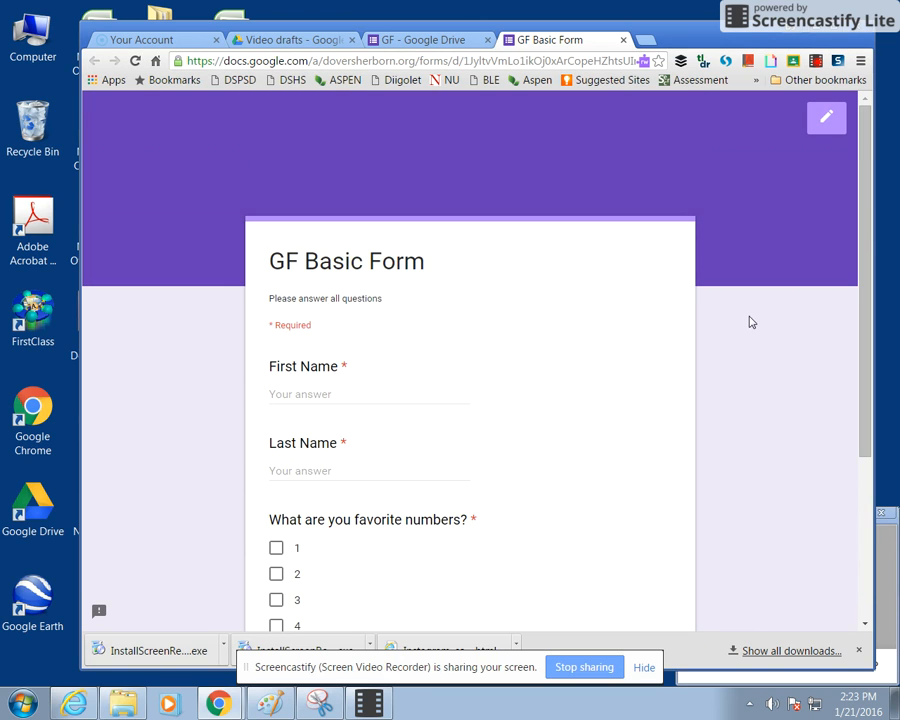
{"action": "left_click", "coordinate": [822, 119]}
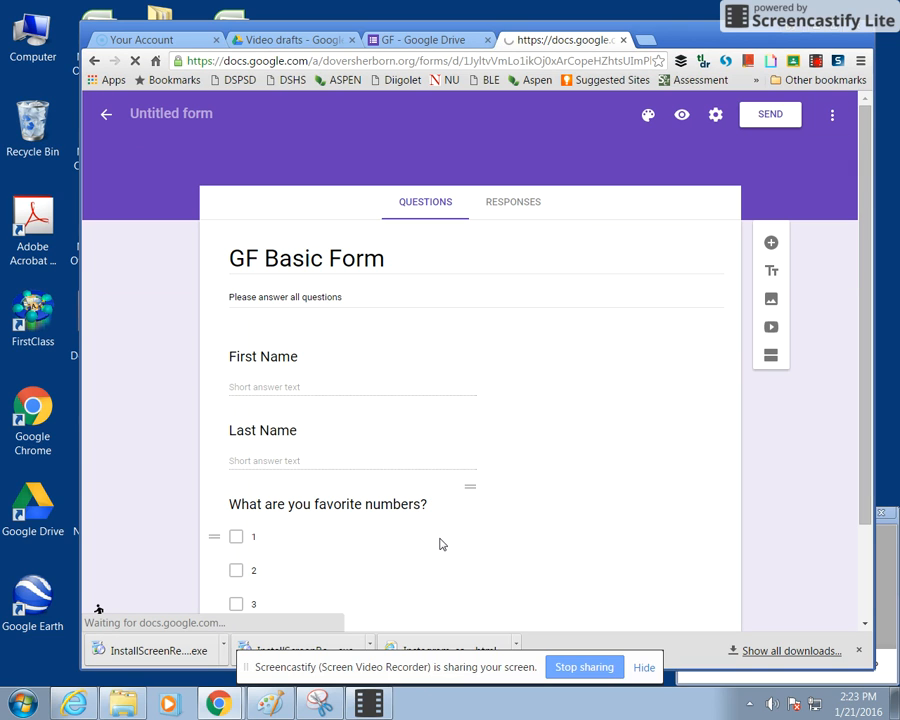
{"action": "scroll", "coordinate": [474, 522], "scroll_direction": "down", "scroll_amount": 2}
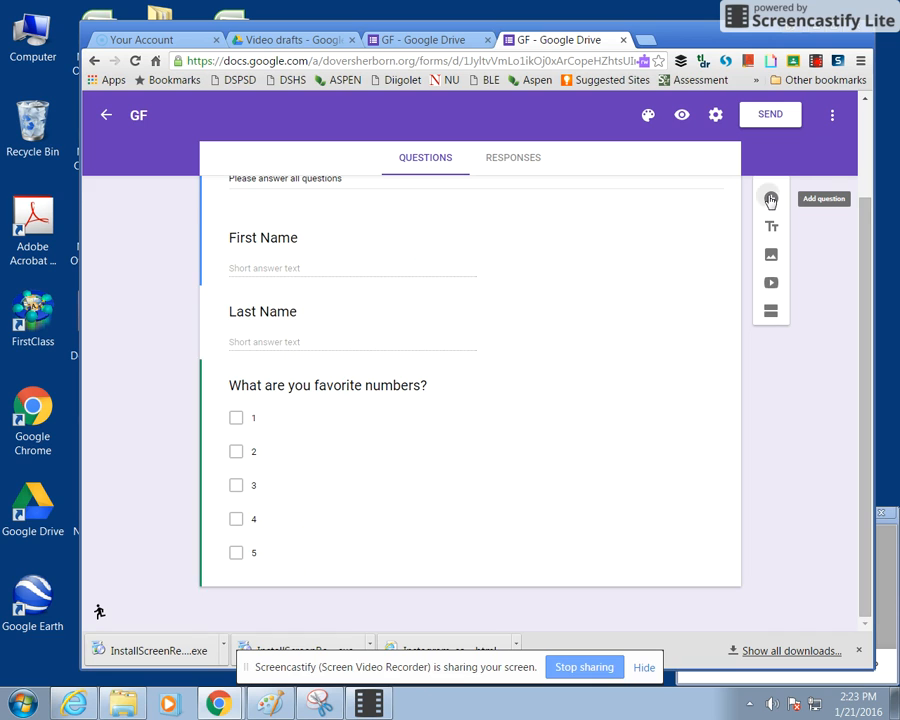
Step: Add a new multiple choice question titled "Are you having a good day?" above the First Name question
{"action": "left_click", "coordinate": [771, 199]}
{"action": "scroll", "coordinate": [620, 480], "scroll_direction": "down", "scroll_amount": 3}
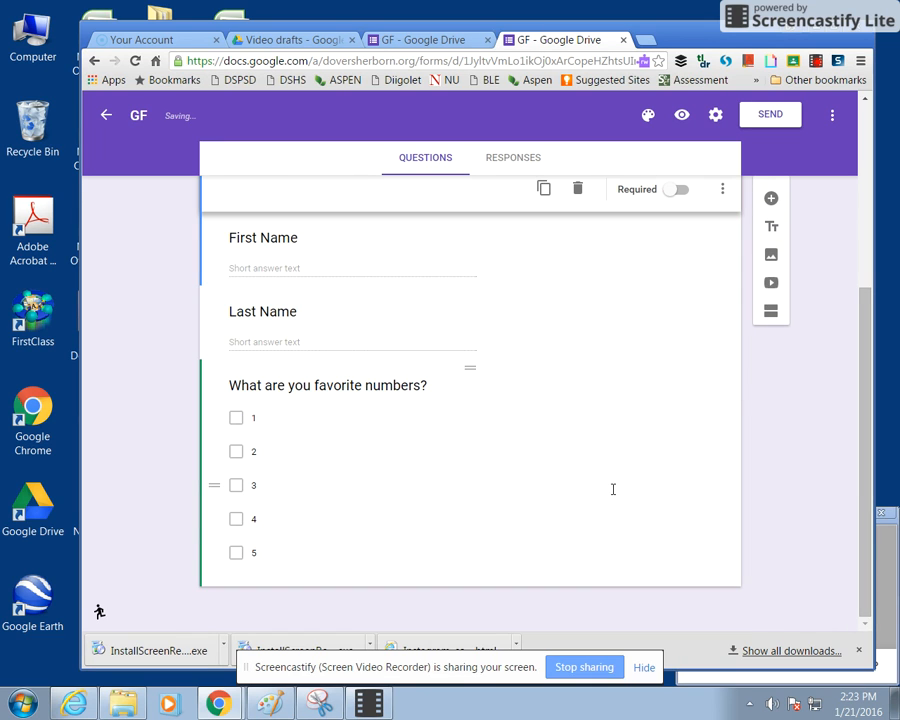
{"action": "scroll", "coordinate": [633, 455], "scroll_direction": "up", "scroll_amount": 2}
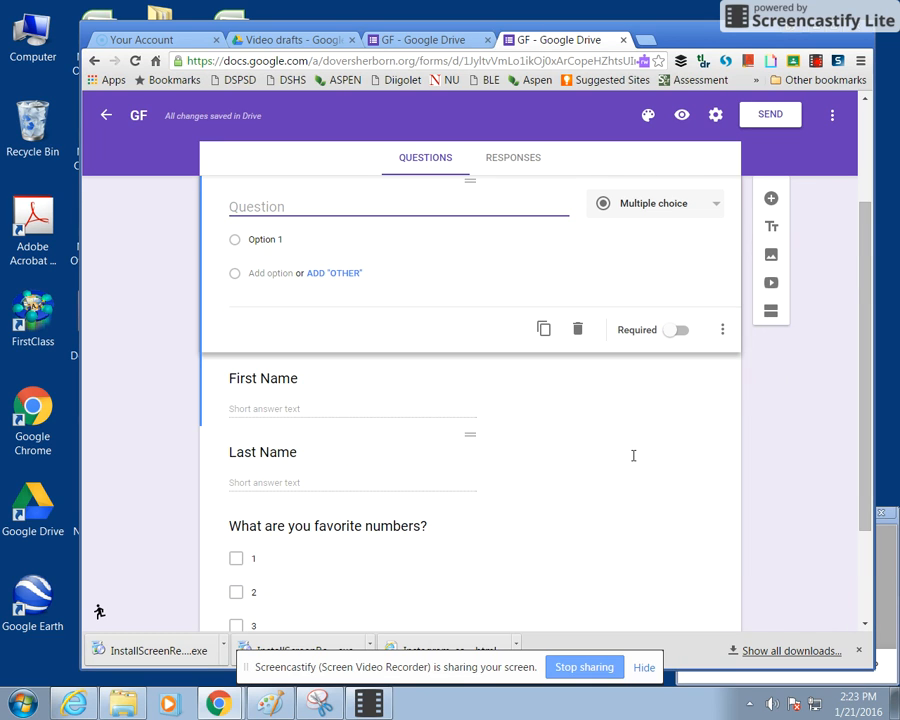
{"action": "scroll", "coordinate": [633, 455], "scroll_direction": "up", "scroll_amount": 1}
{"action": "scroll", "coordinate": [626, 456], "scroll_direction": "up", "scroll_amount": 1}
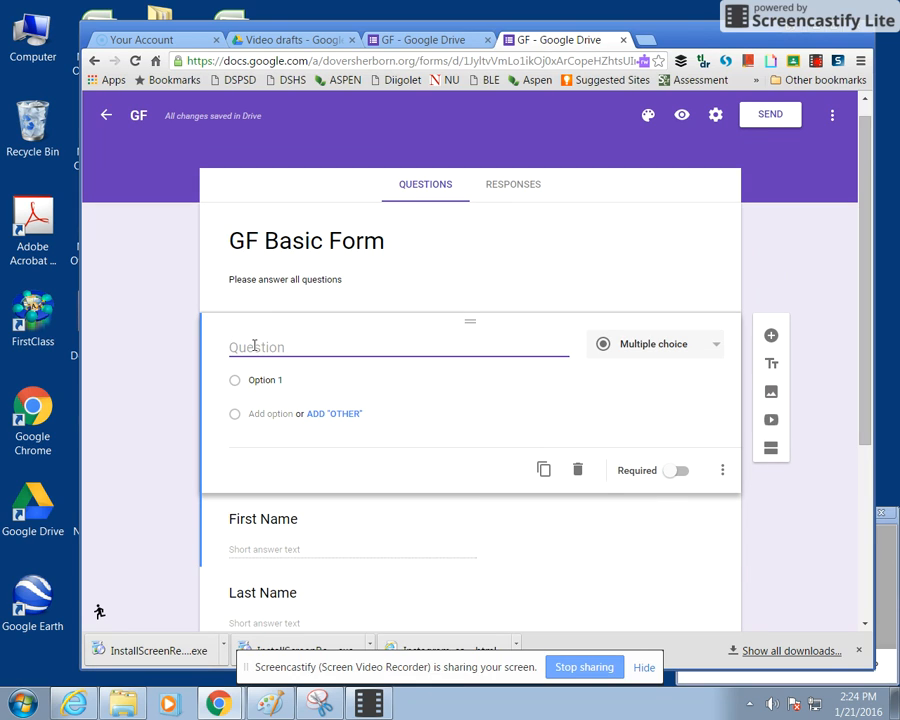
{"action": "type", "text": "Are you having a godd"}
{"action": "key", "text": "BackSpace"}
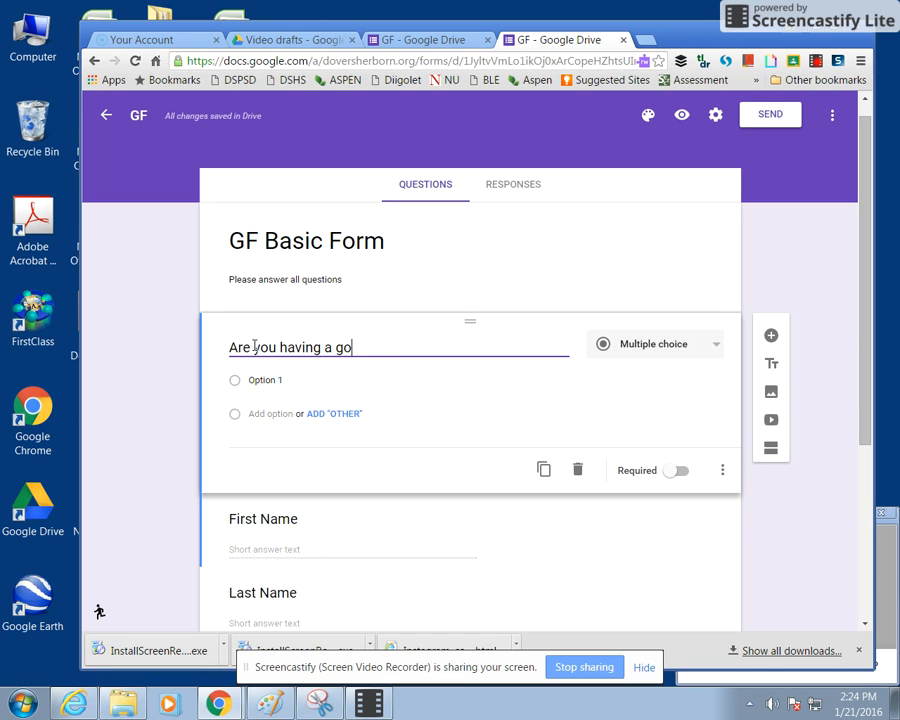
{"action": "type", "text": "day?"}
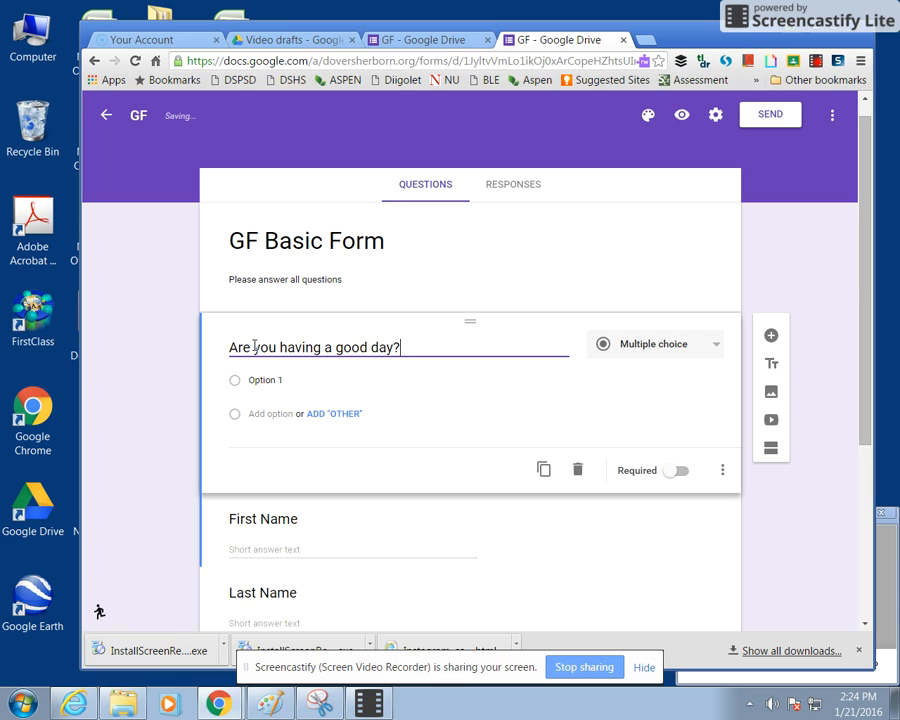
Step: Give the good day question the options Yes and No, keep it as Multiple choice, and make it required
{"action": "left_click", "coordinate": [268, 381]}
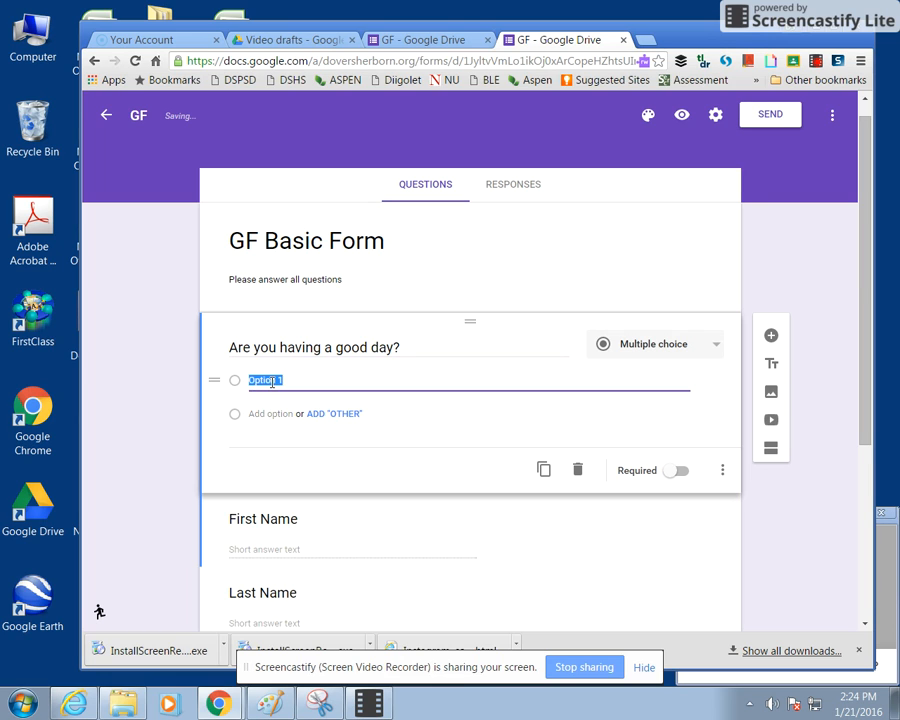
{"action": "type", "text": "Yes"}
{"action": "key", "text": "Return"}
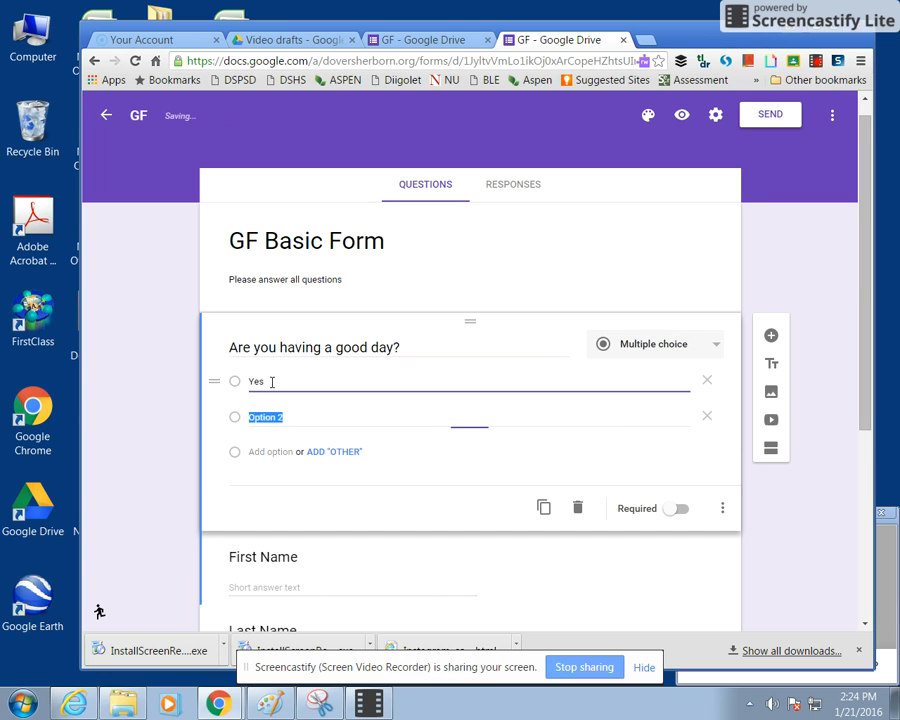
{"action": "type", "text": "No"}
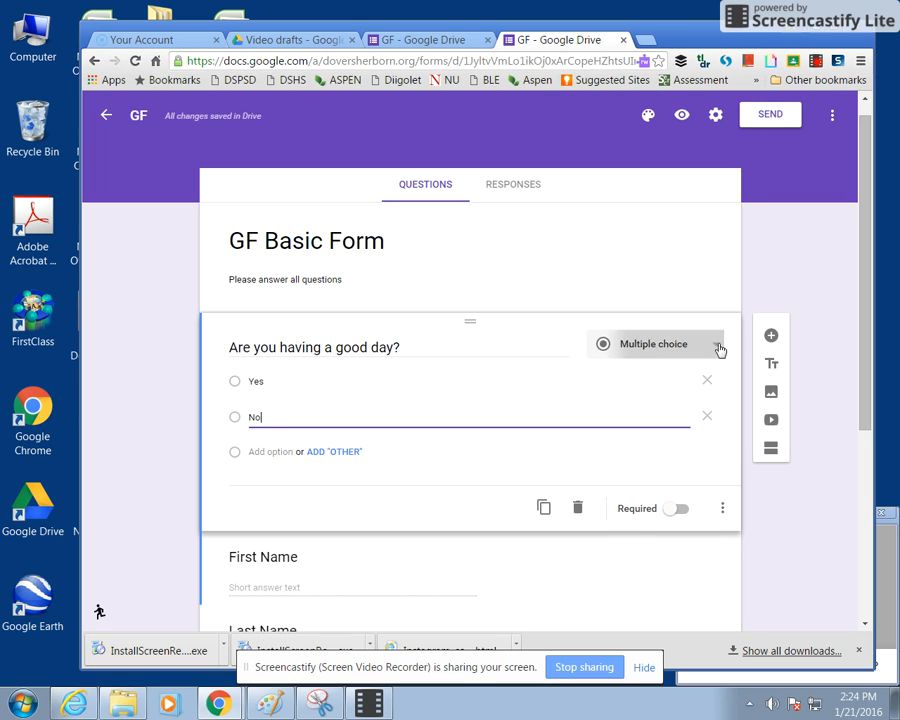
{"action": "left_click", "coordinate": [716, 346]}
{"action": "left_click", "coordinate": [657, 345]}
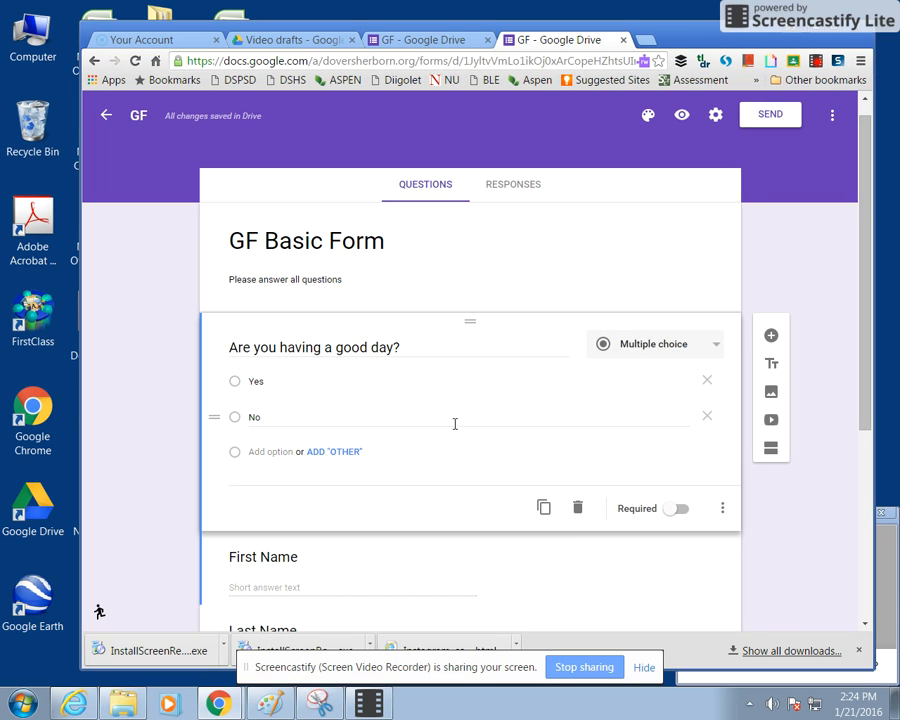
{"action": "left_click", "coordinate": [670, 510]}
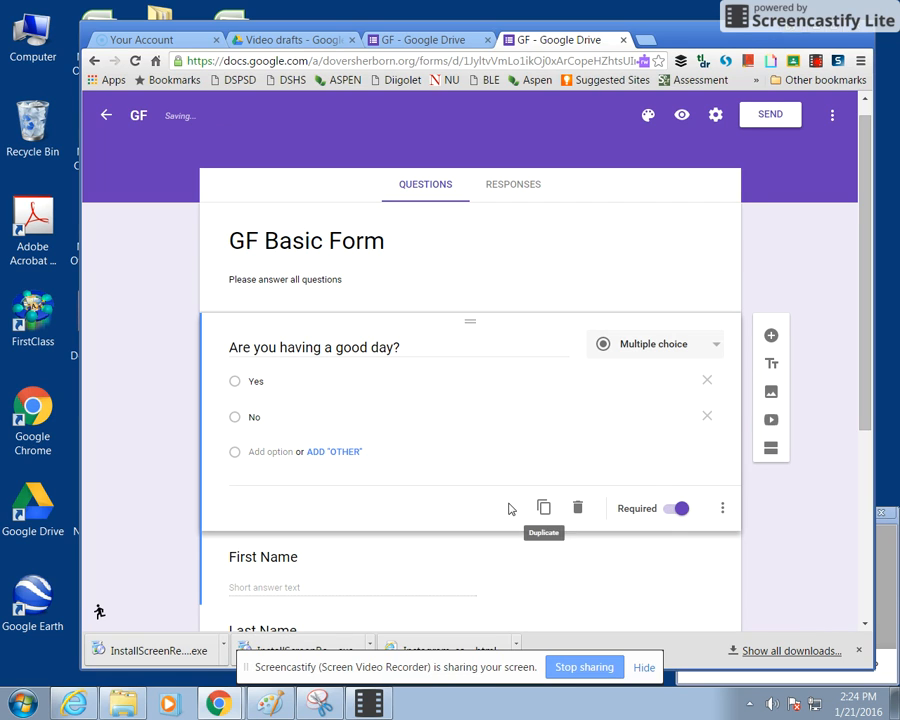
Step: Review the form's questions, preview the form with the new good day question, and return to editing
{"action": "scroll", "coordinate": [508, 505], "scroll_direction": "down", "scroll_amount": 1}
{"action": "scroll", "coordinate": [508, 508], "scroll_direction": "down", "scroll_amount": 1}
{"action": "scroll", "coordinate": [507, 504], "scroll_direction": "down", "scroll_amount": 1}
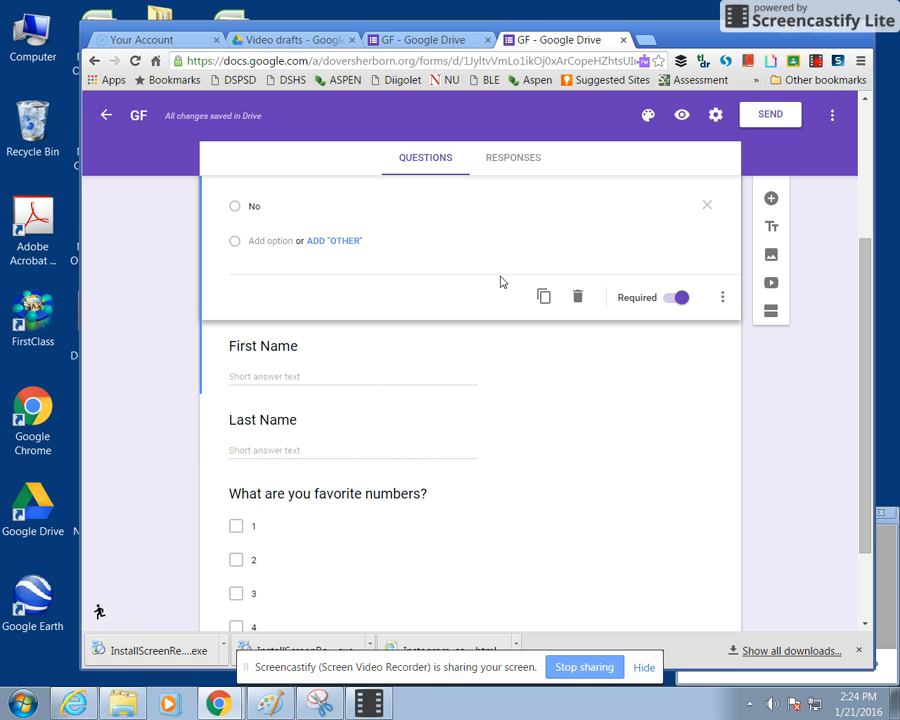
{"action": "scroll", "coordinate": [512, 502], "scroll_direction": "down", "scroll_amount": 2}
{"action": "scroll", "coordinate": [512, 484], "scroll_direction": "up", "scroll_amount": 5}
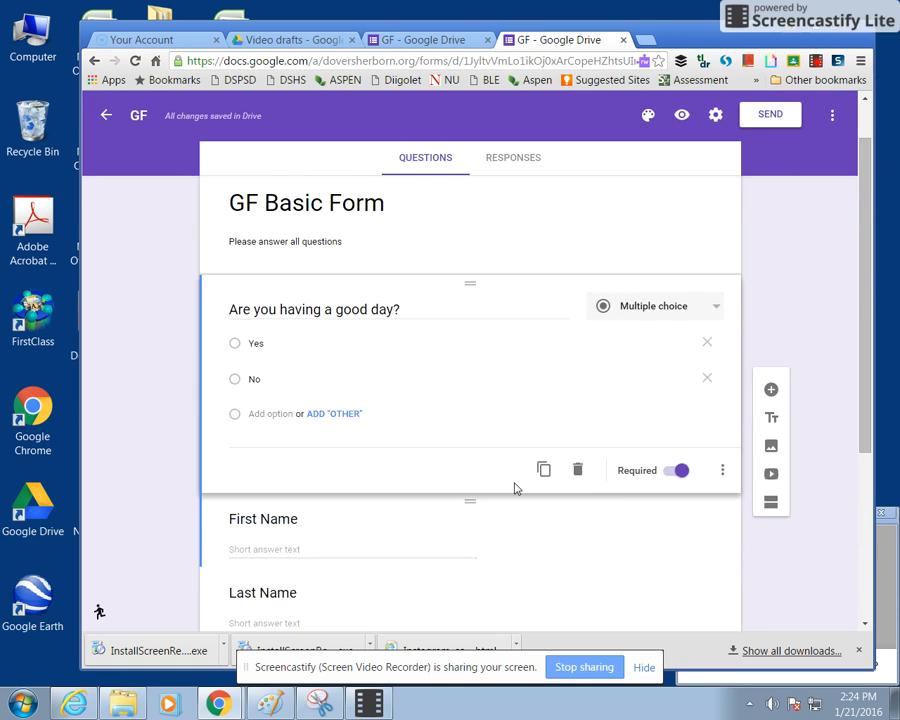
{"action": "left_click", "coordinate": [682, 115]}
{"action": "scroll", "coordinate": [504, 484], "scroll_direction": "down", "scroll_amount": 2}
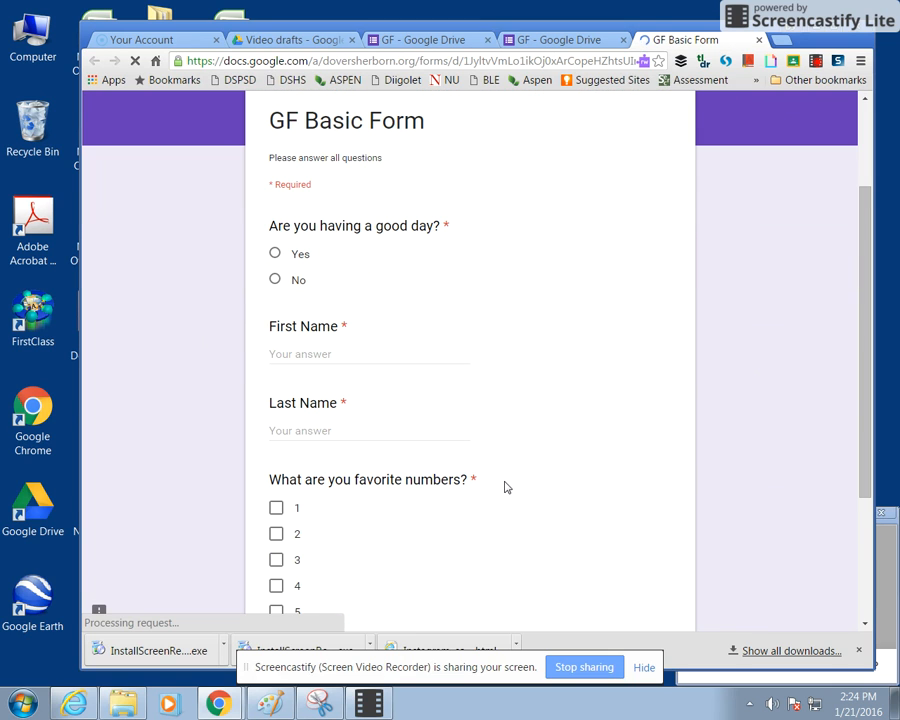
{"action": "scroll", "coordinate": [400, 345], "scroll_direction": "up", "scroll_amount": 2}
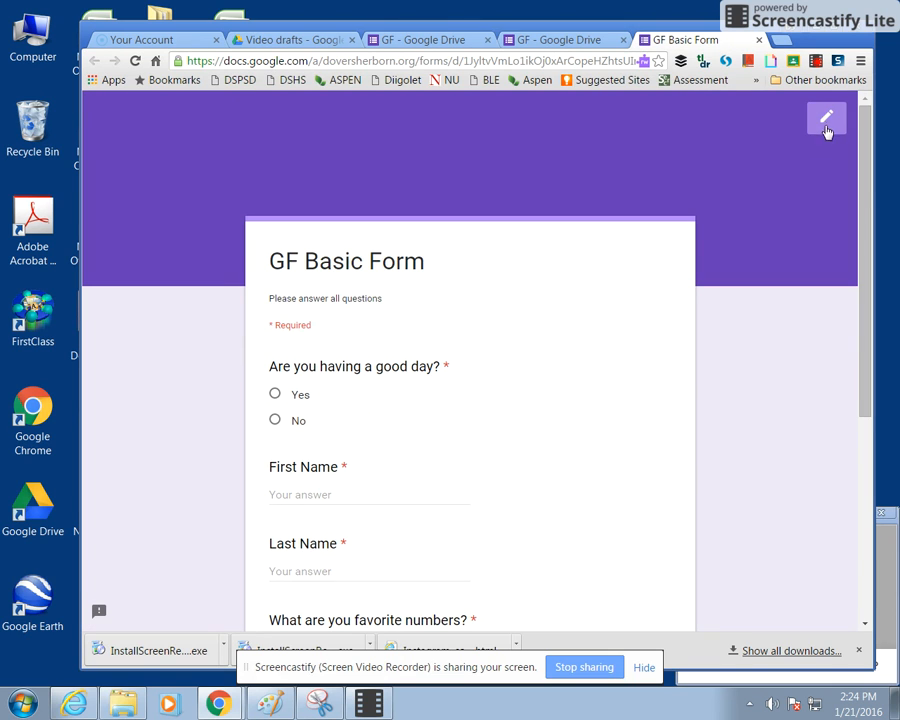
{"action": "left_click", "coordinate": [826, 120]}
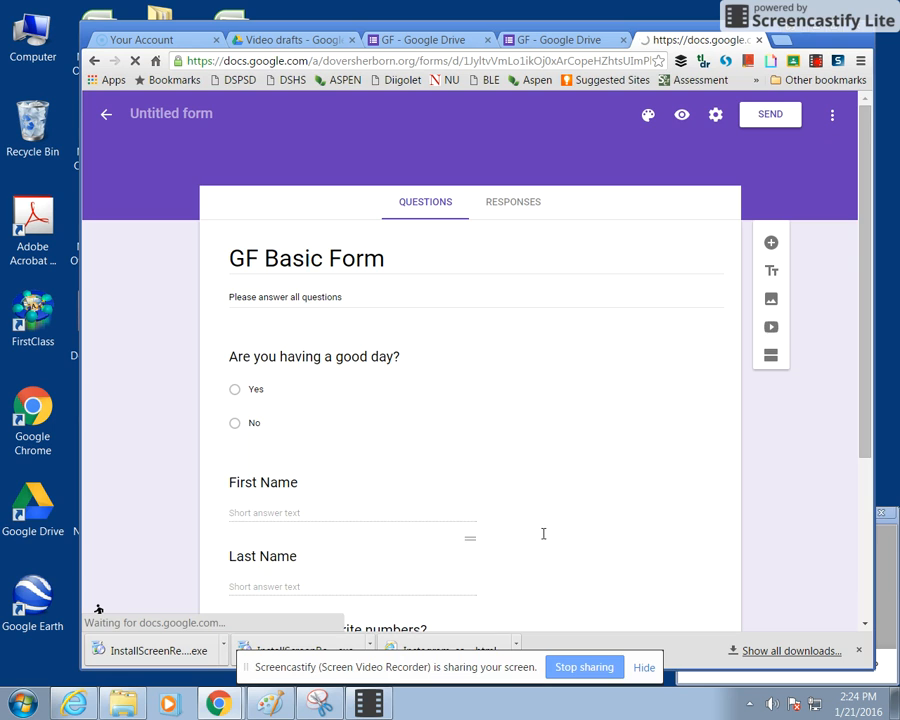
Step: Move the "Are you having a good day?" question to the end of the form, below the favorite numbers question
{"action": "scroll", "coordinate": [550, 520], "scroll_direction": "down", "scroll_amount": 3}
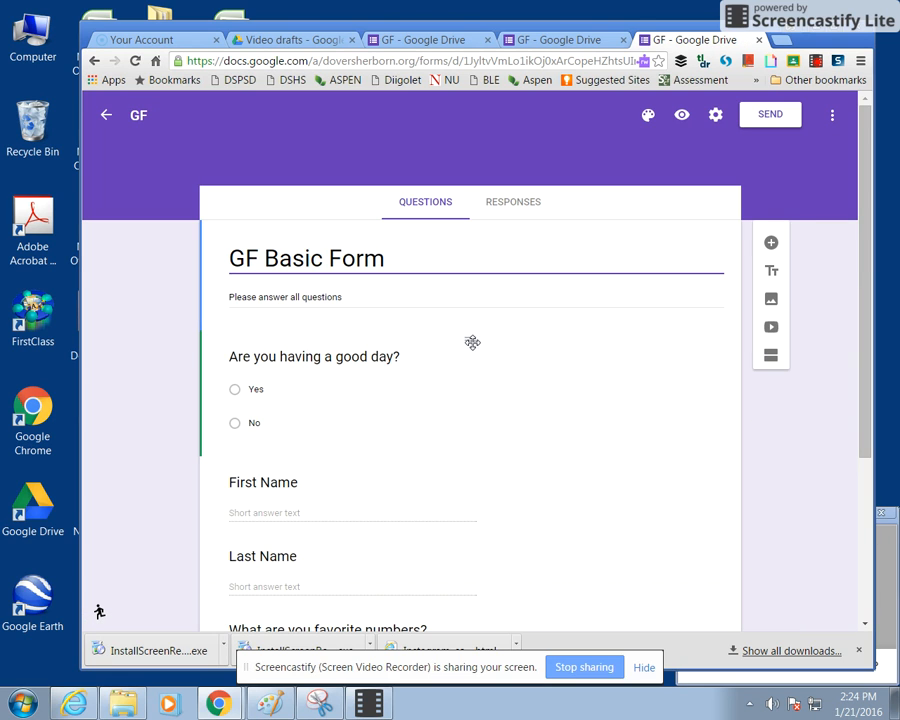
{"action": "left_click_drag", "start_coordinate": [471, 349], "coordinate": [449, 608]}
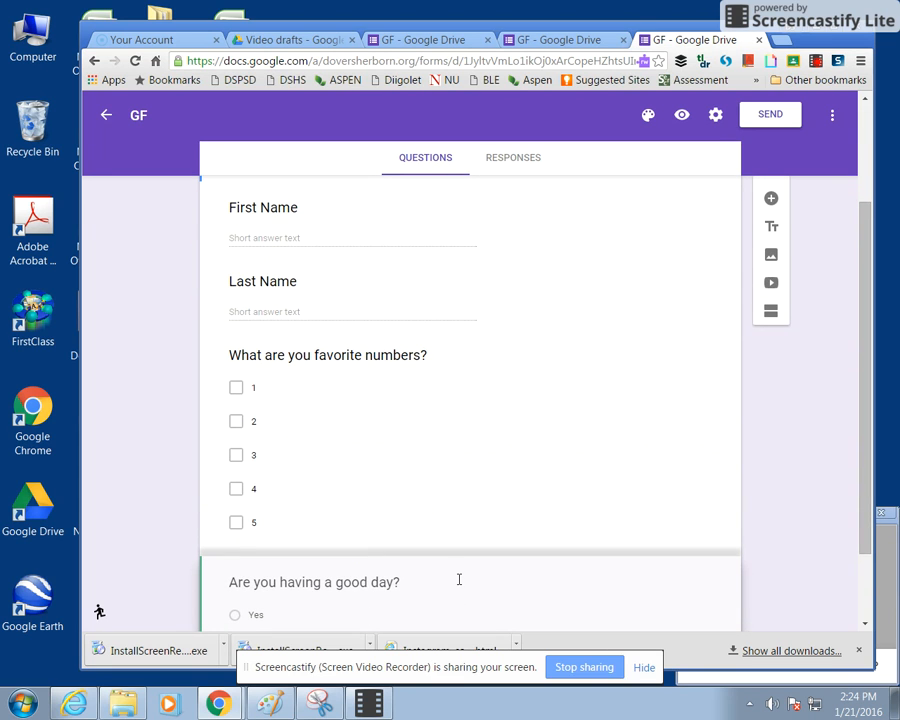
{"action": "left_click", "coordinate": [462, 580]}
{"action": "scroll", "coordinate": [478, 572], "scroll_direction": "up", "scroll_amount": 3}
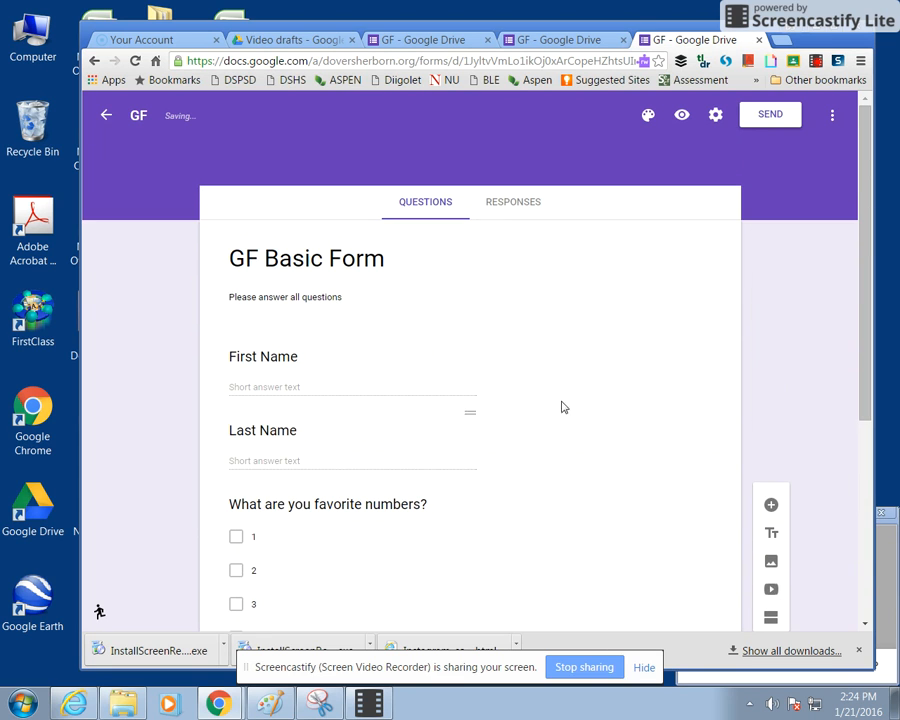
Step: Preview the reordered form through to its last question and return to editing
{"action": "left_click", "coordinate": [681, 118]}
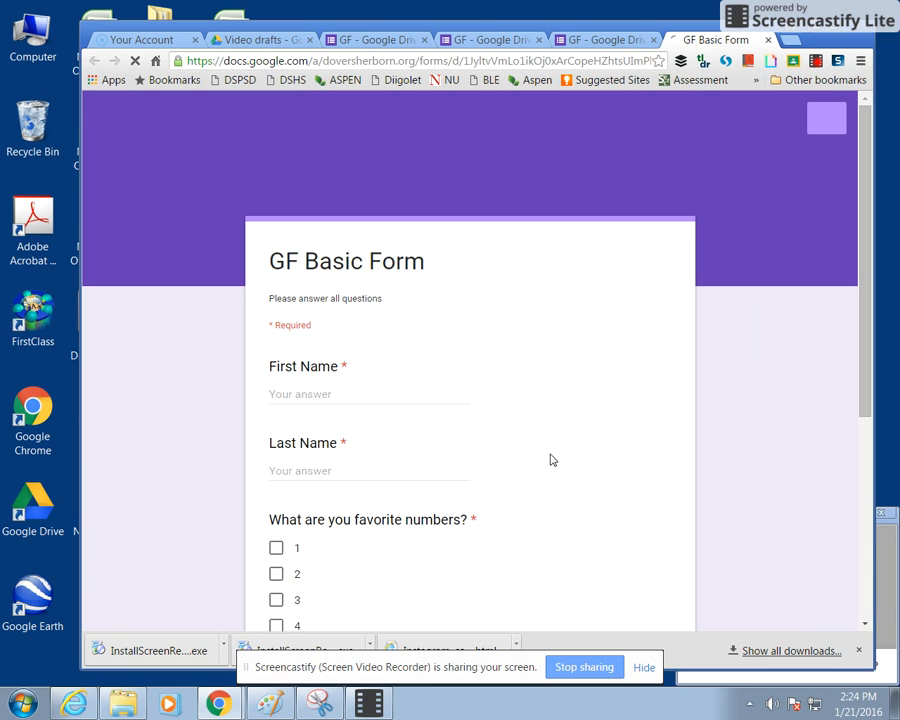
{"action": "scroll", "coordinate": [645, 455], "scroll_direction": "down", "scroll_amount": 3}
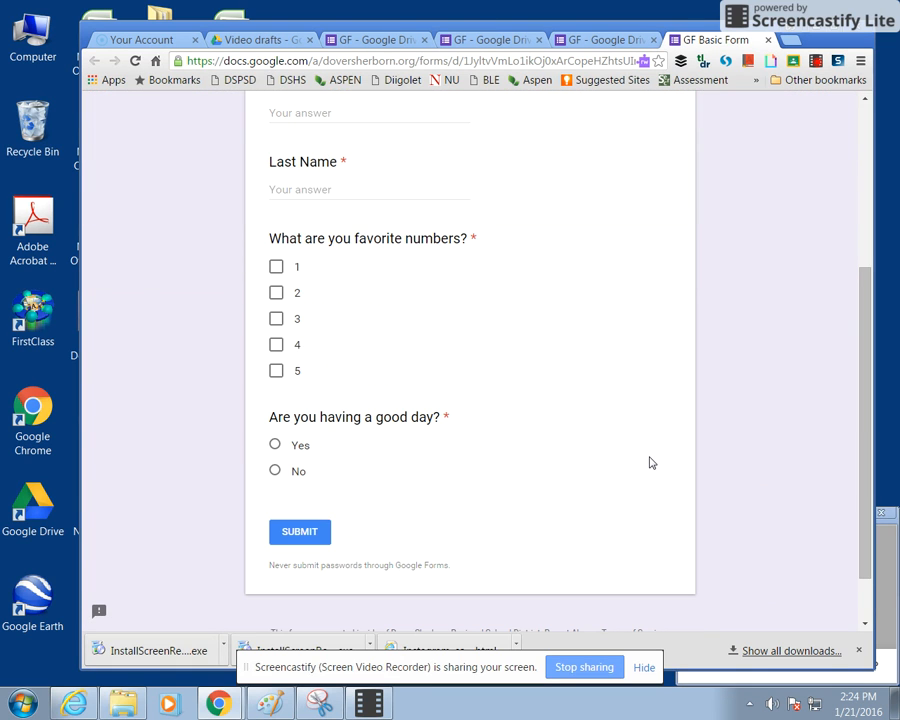
{"action": "scroll", "coordinate": [650, 462], "scroll_direction": "up", "scroll_amount": 3}
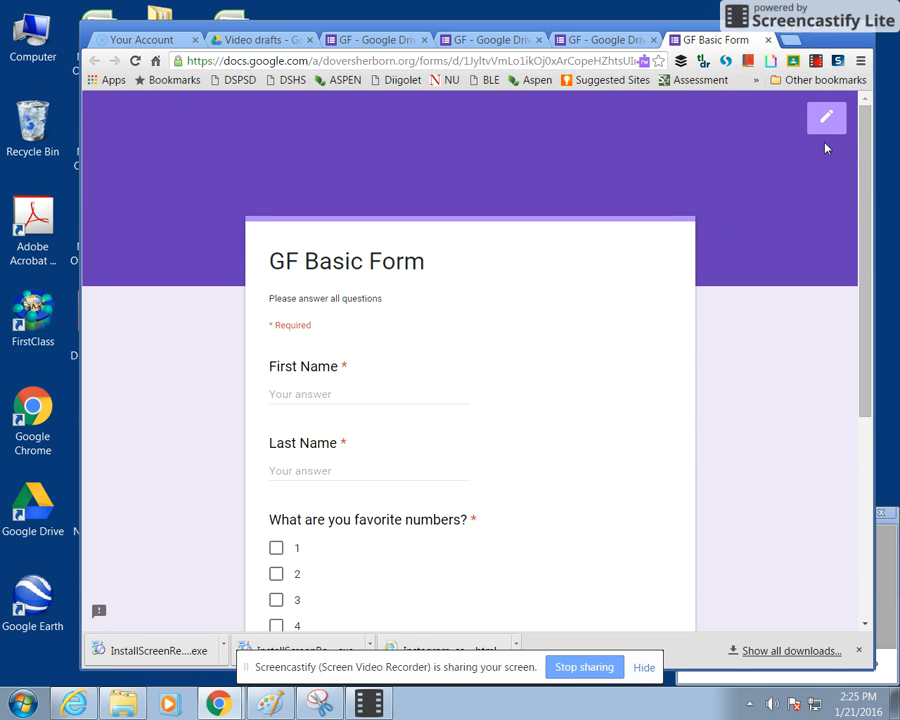
{"action": "left_click", "coordinate": [826, 117]}
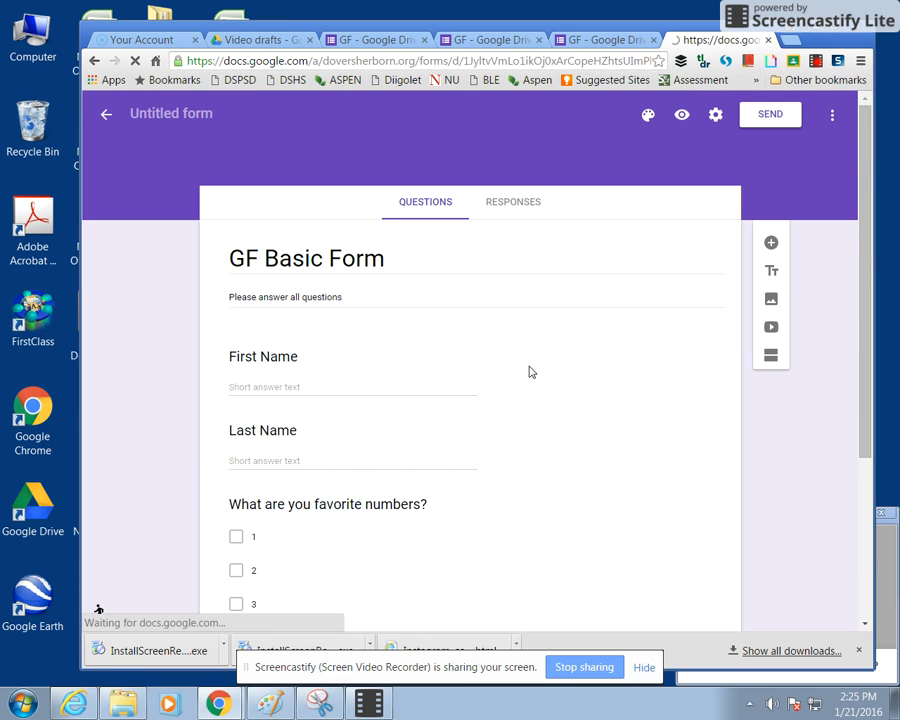